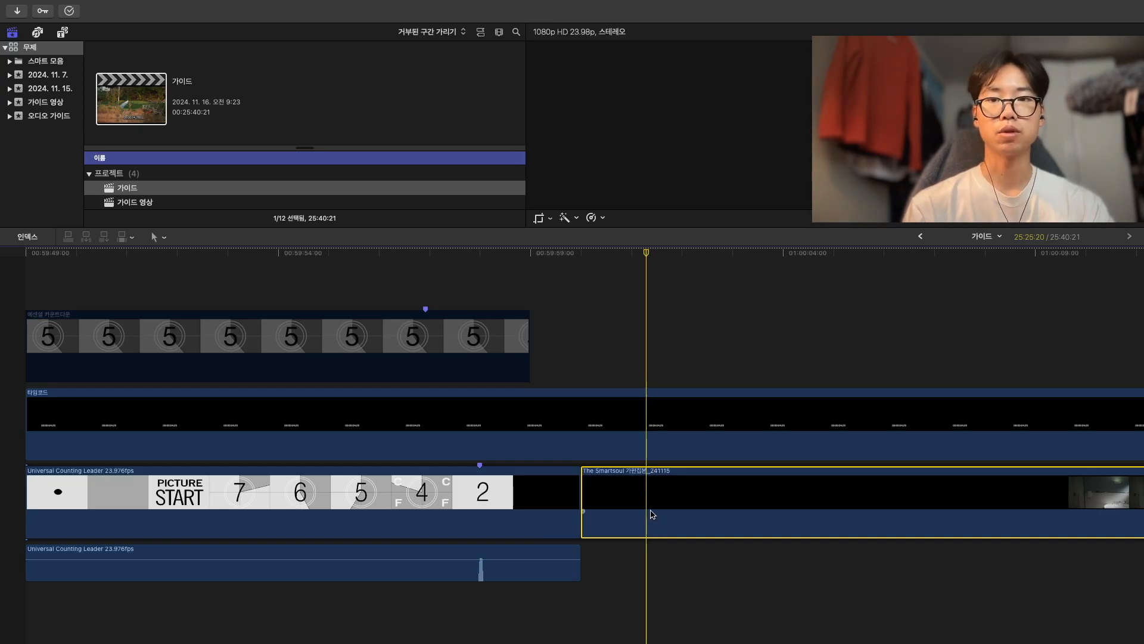
Examine the start of the film clip The Smartsoul, where it meets the end of the Universal Counting Leader.
left_click(721, 530)
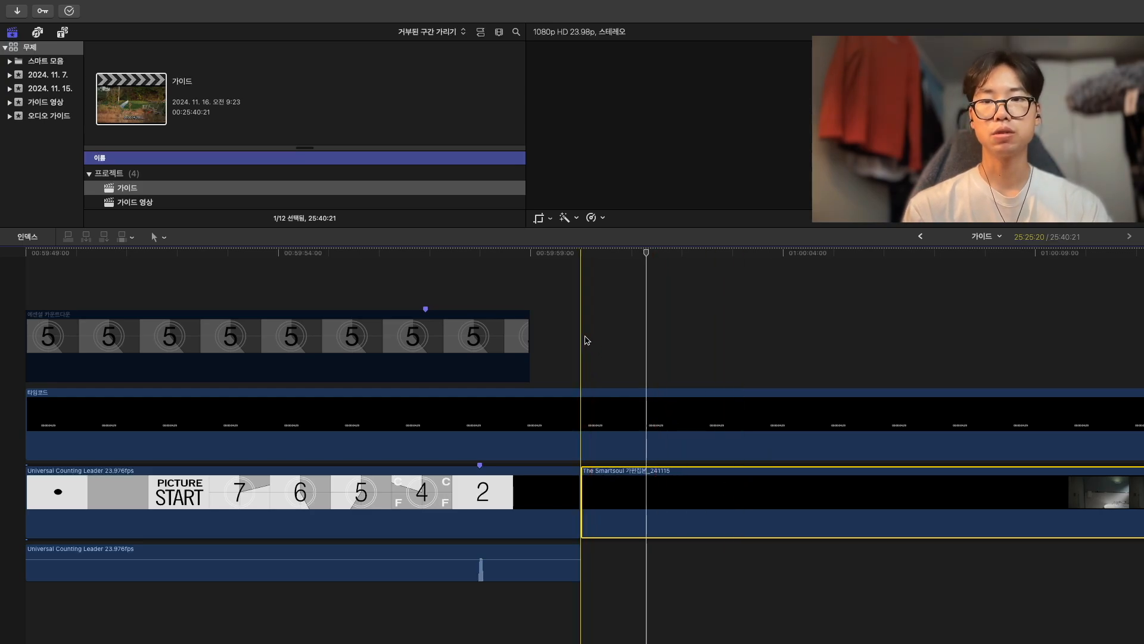
left_click(587, 341)
left_click(624, 477)
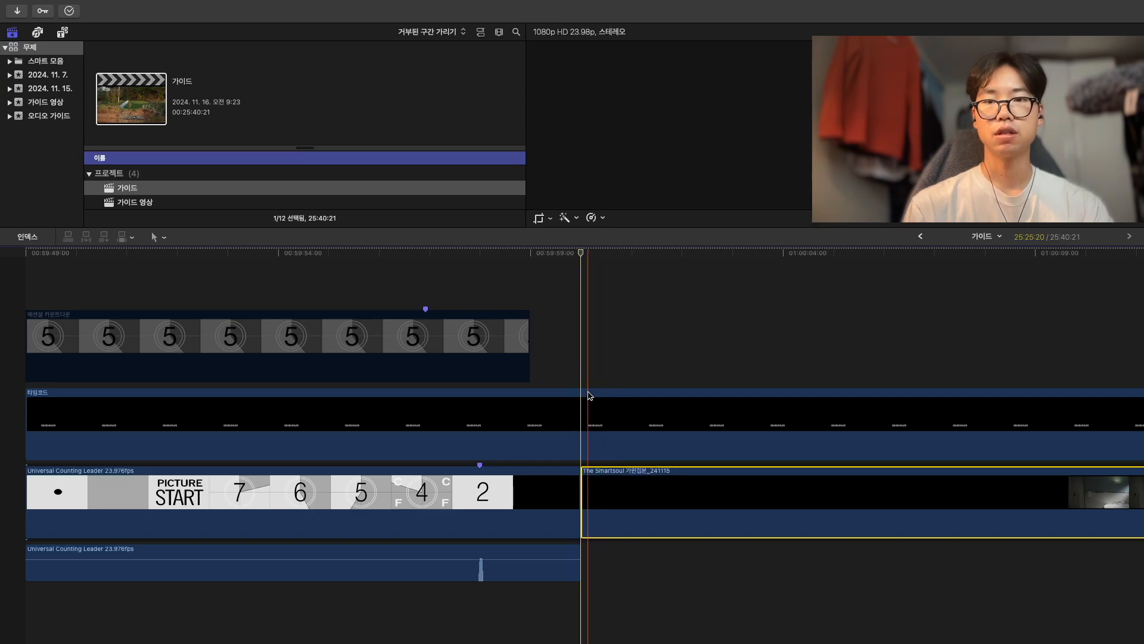
left_click(587, 356)
Play the Universal Counting Leader and examine its 2 frame and marker in relation to the film clip's start.
left_click(241, 495)
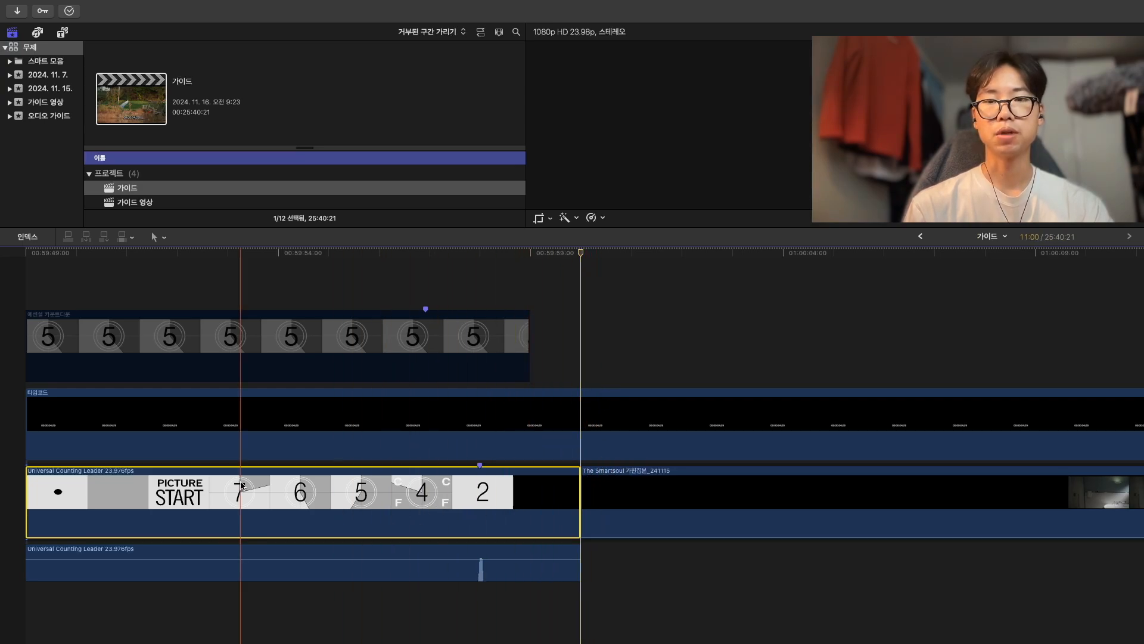
left_click(237, 354)
left_click(235, 293)
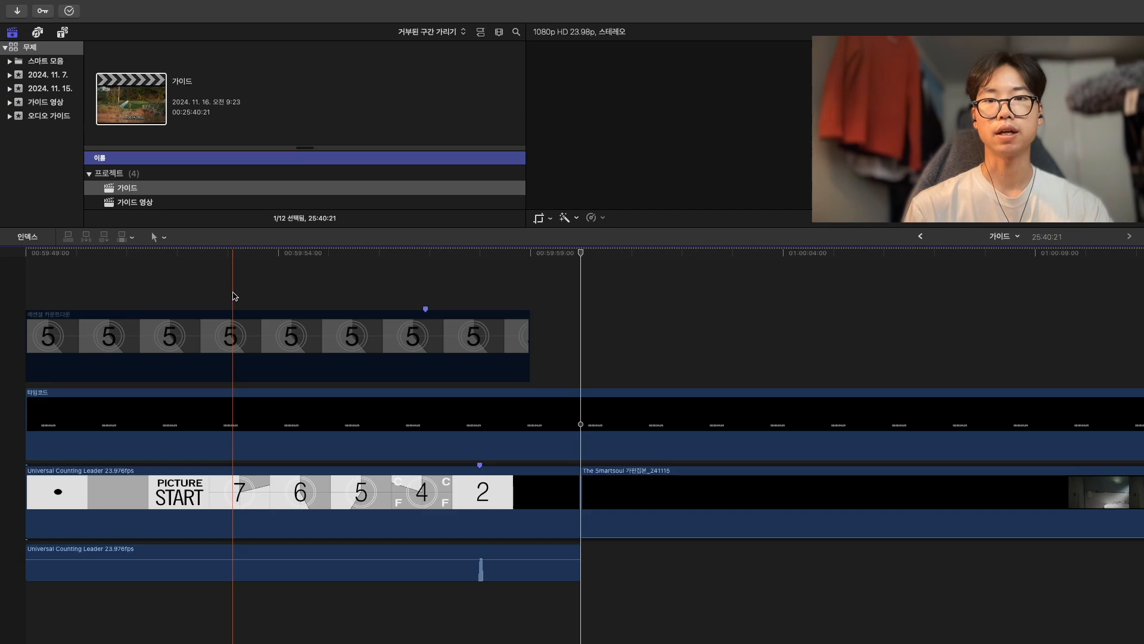
left_click(72, 483)
key("space")
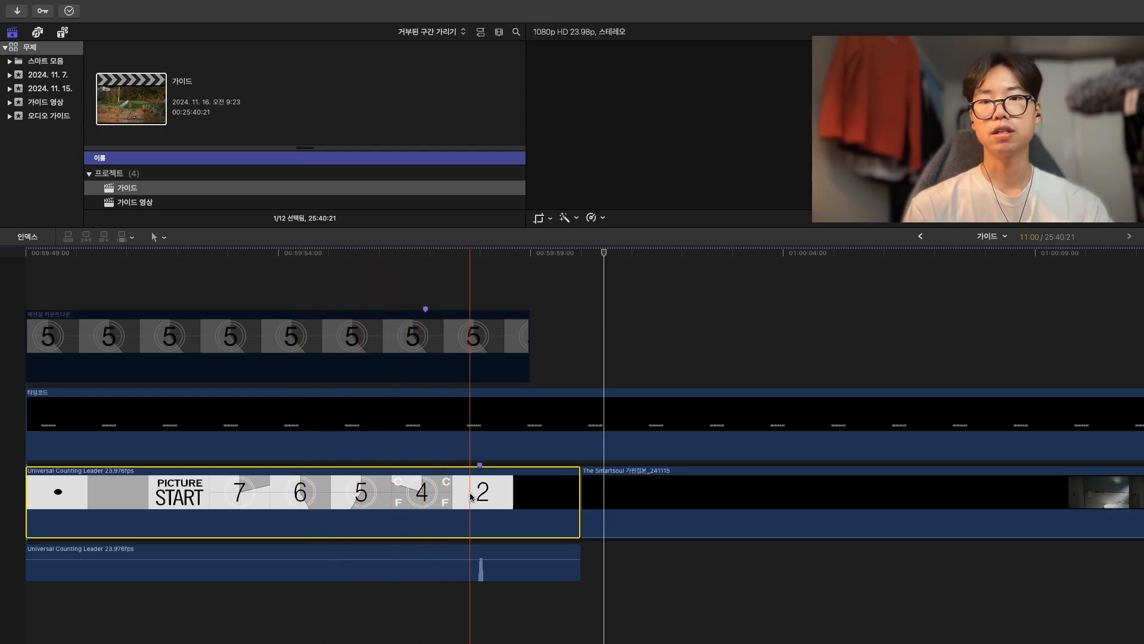
left_click(489, 496)
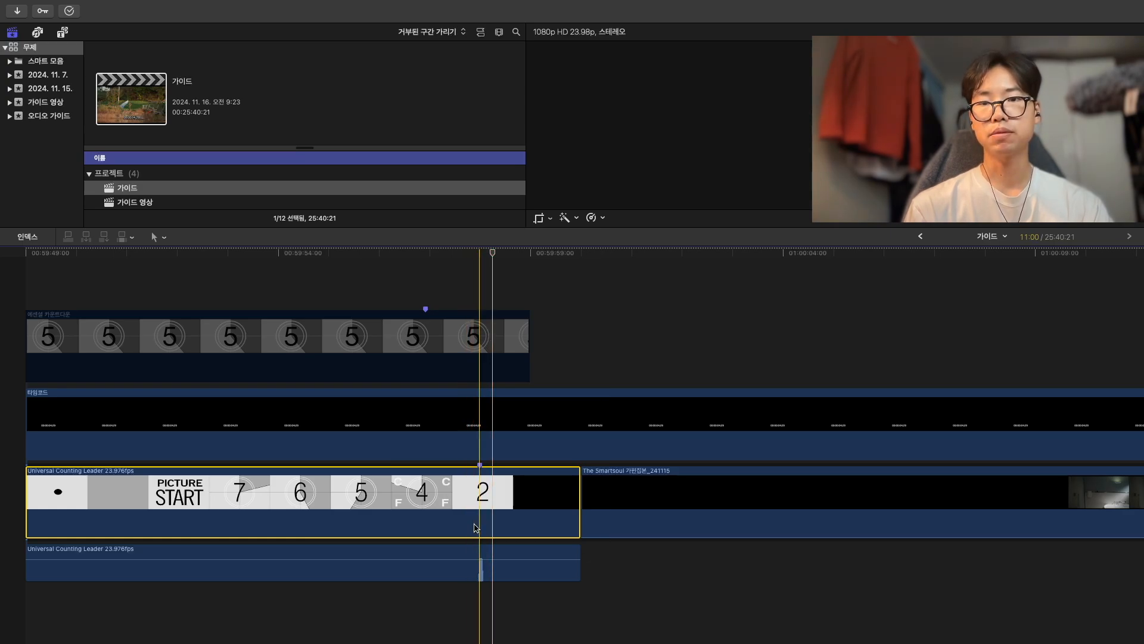
left_click(489, 511)
left_click(577, 370)
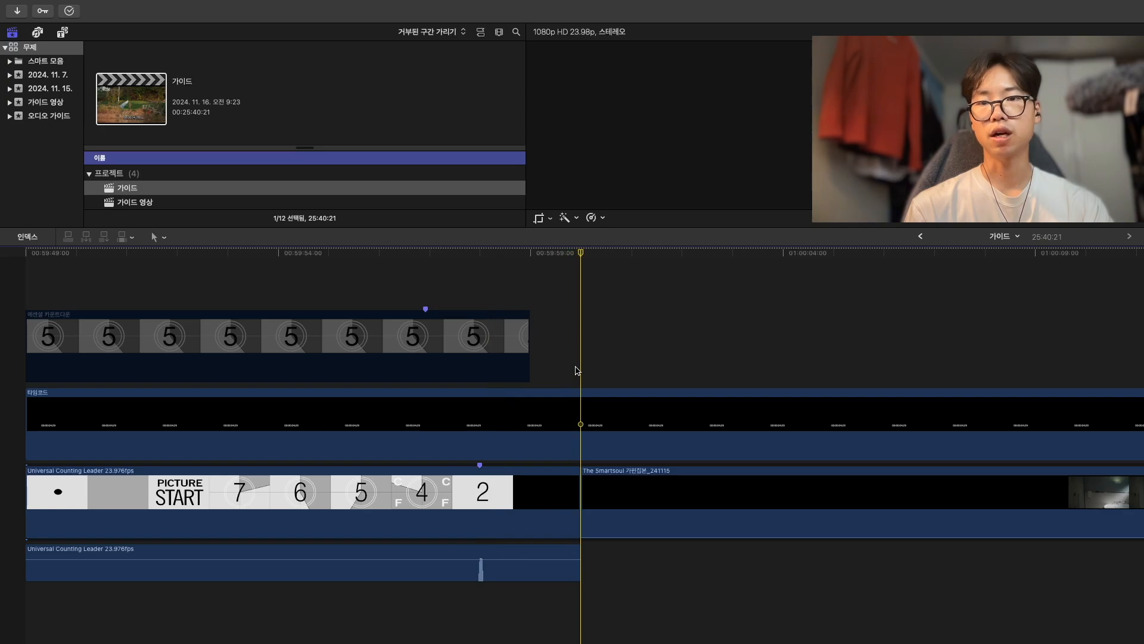
left_click(488, 502)
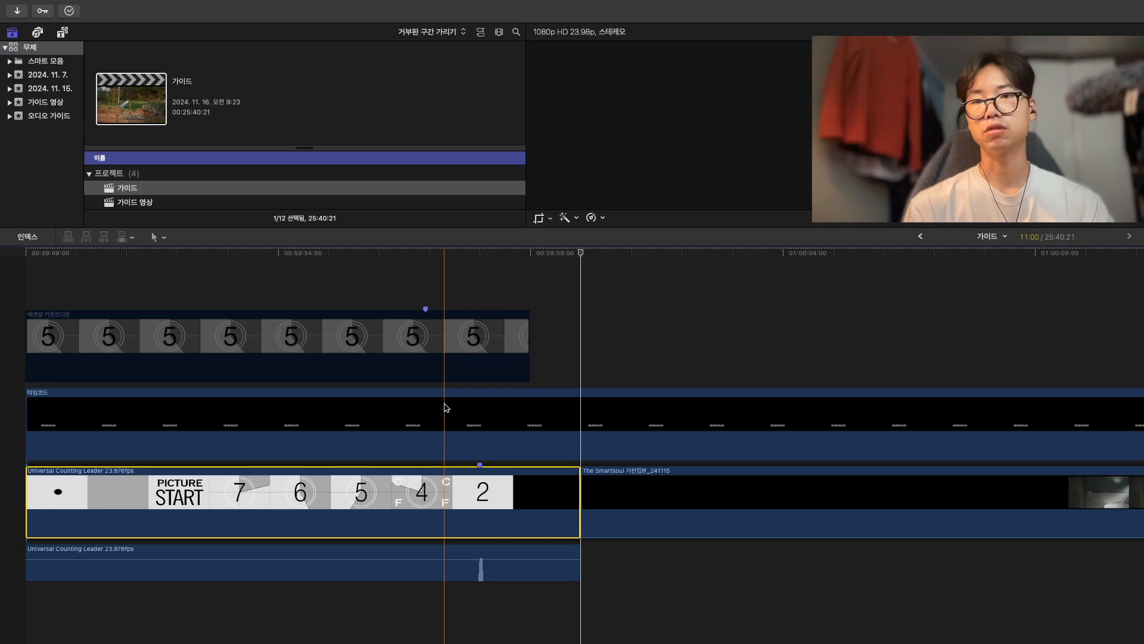
Inspect the disabled countdown clip above the timecode layer, comparing its marker with the film clip's start.
left_click(425, 372)
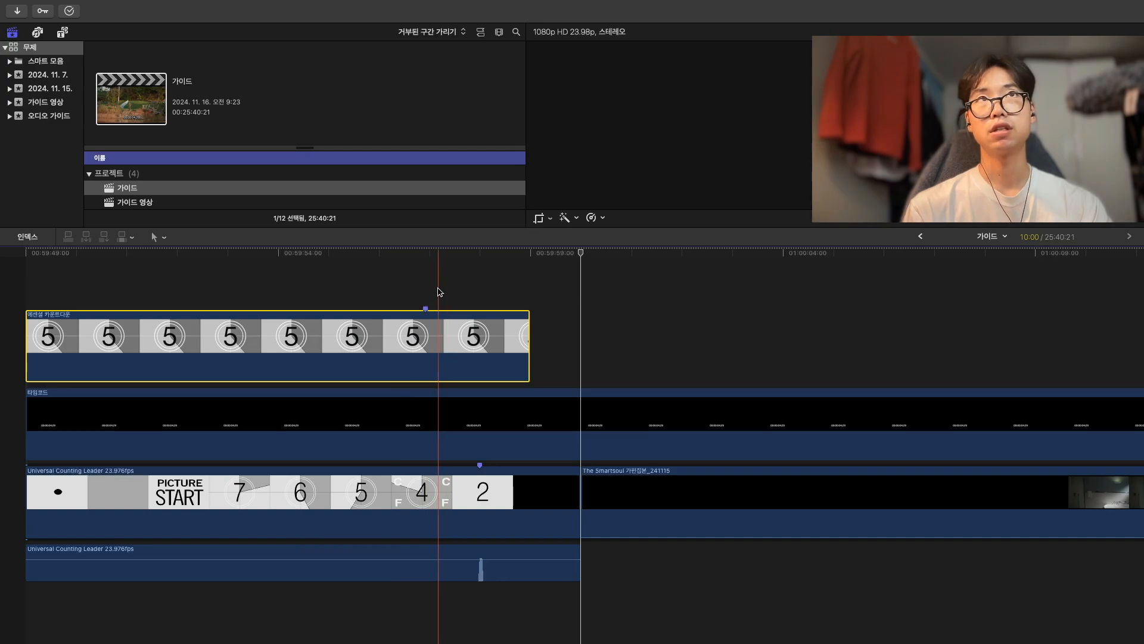
left_click(424, 316)
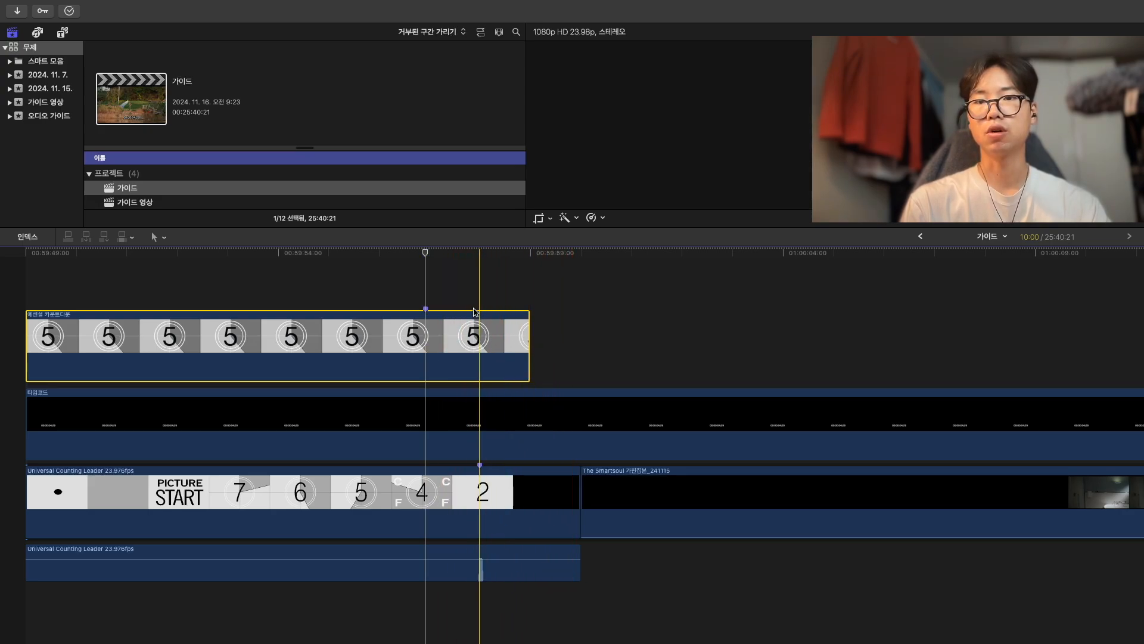
left_click(577, 343)
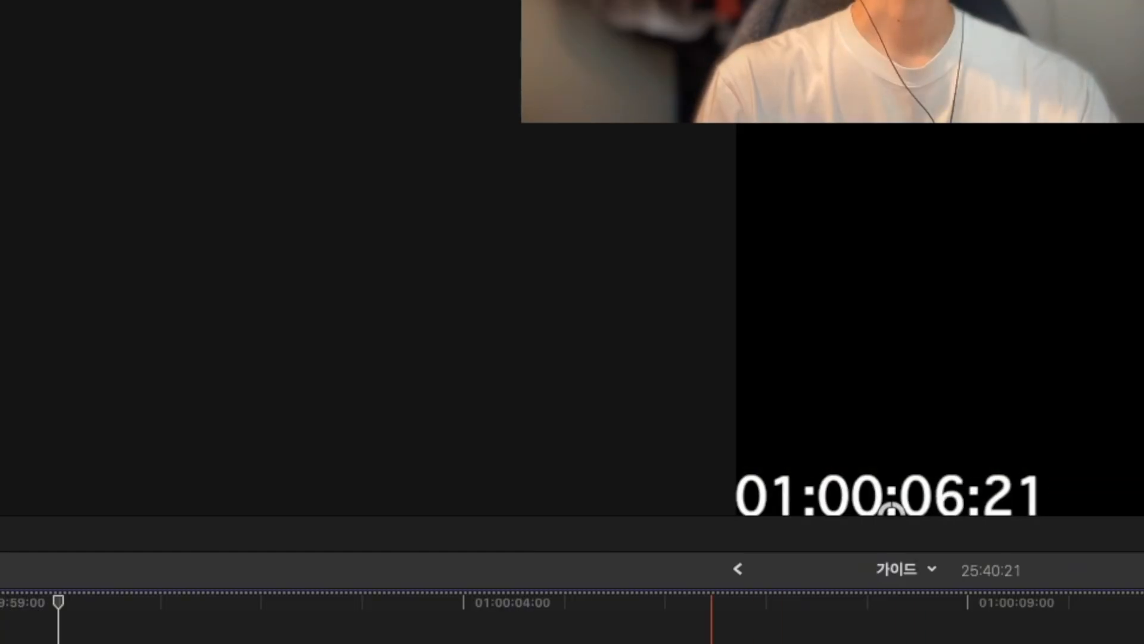
key("space")
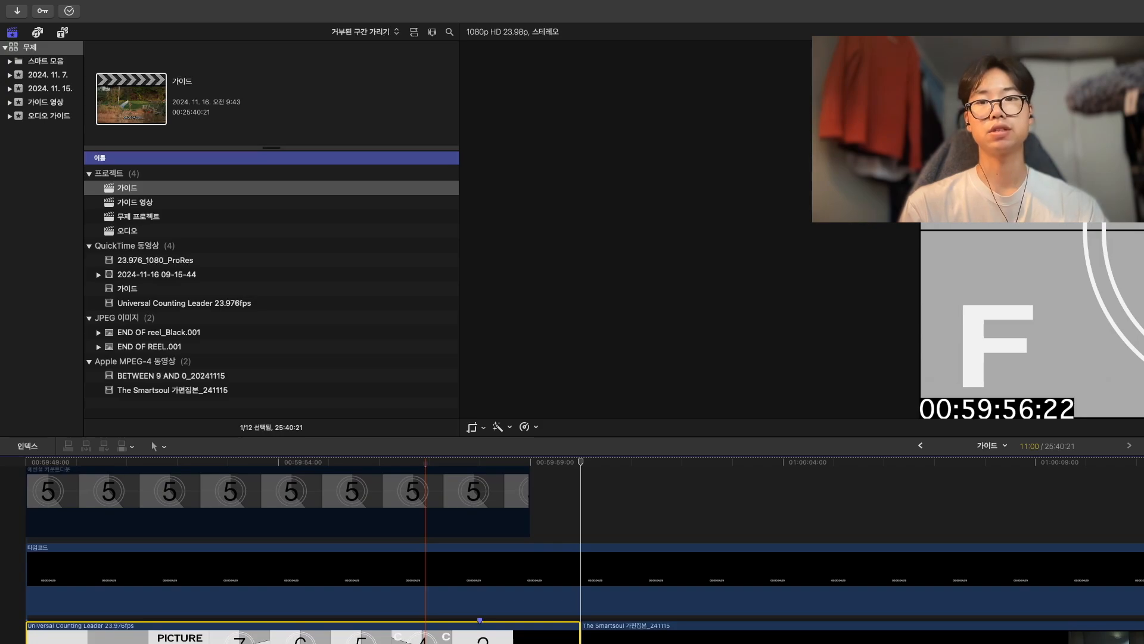
Return to the timeline's start and inspect the starting timecode setting for a new project, without creating the project.
key("Home")
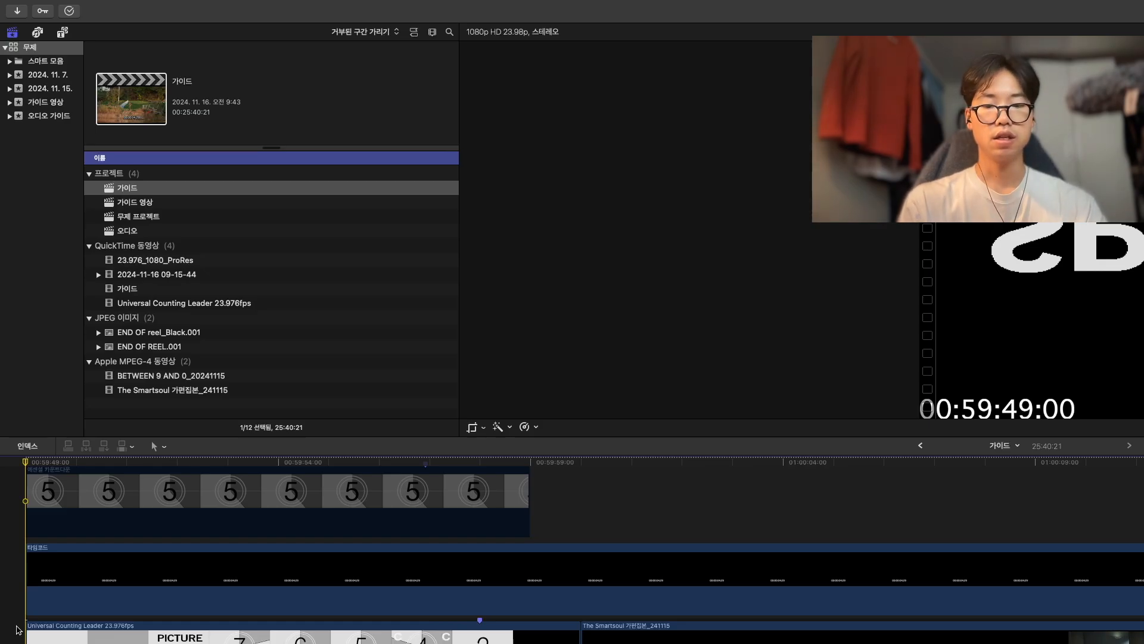
key("super+n")
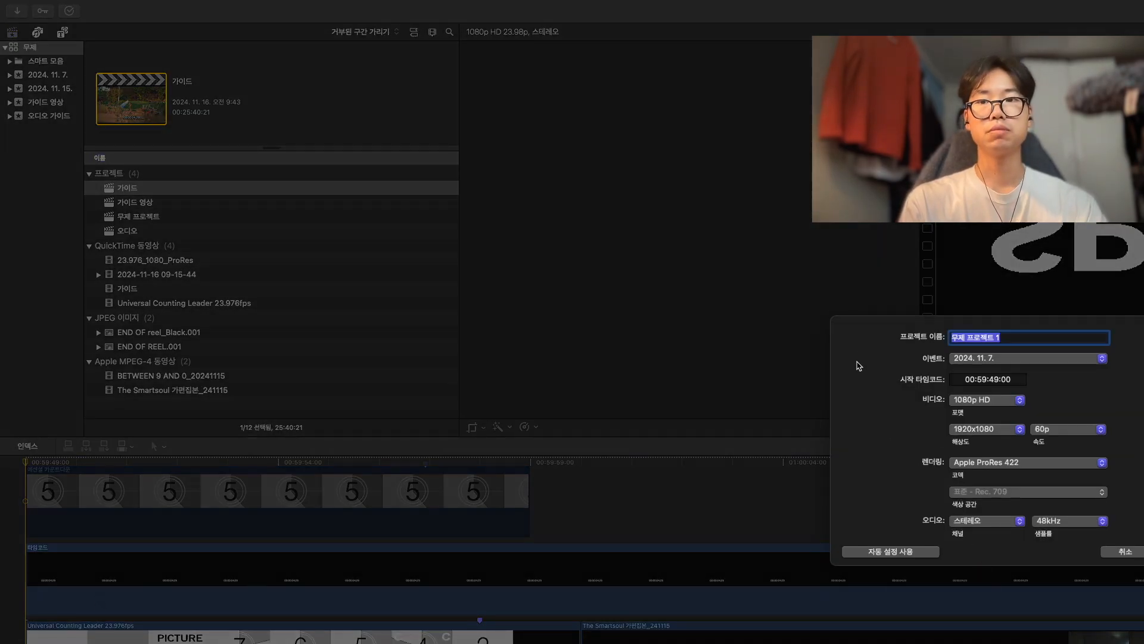
left_click(962, 378)
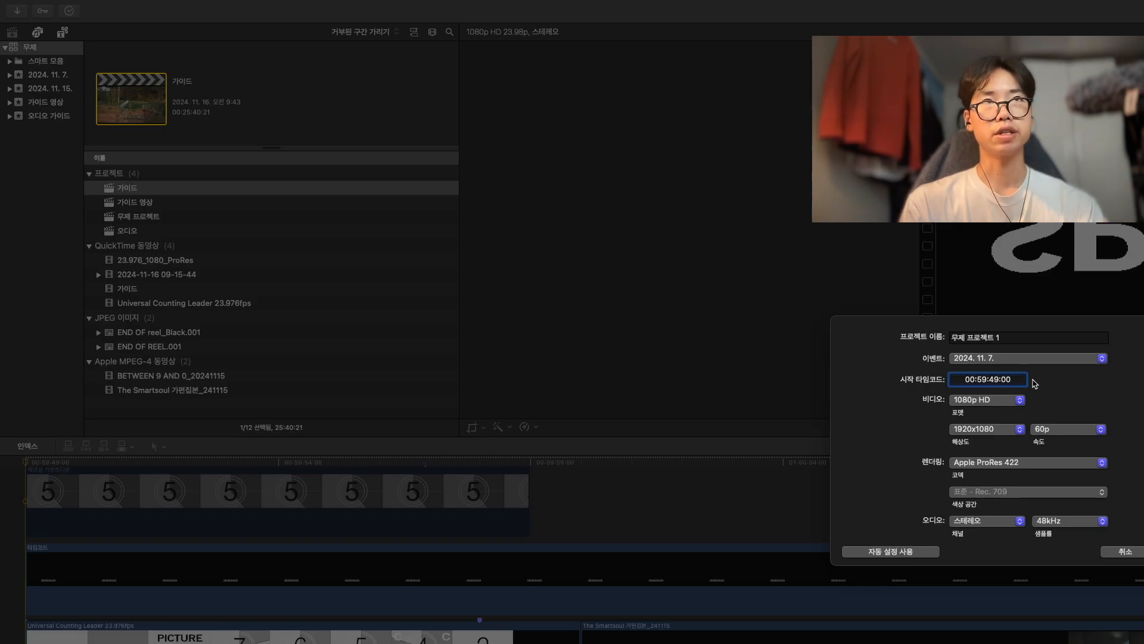
left_click(1125, 551)
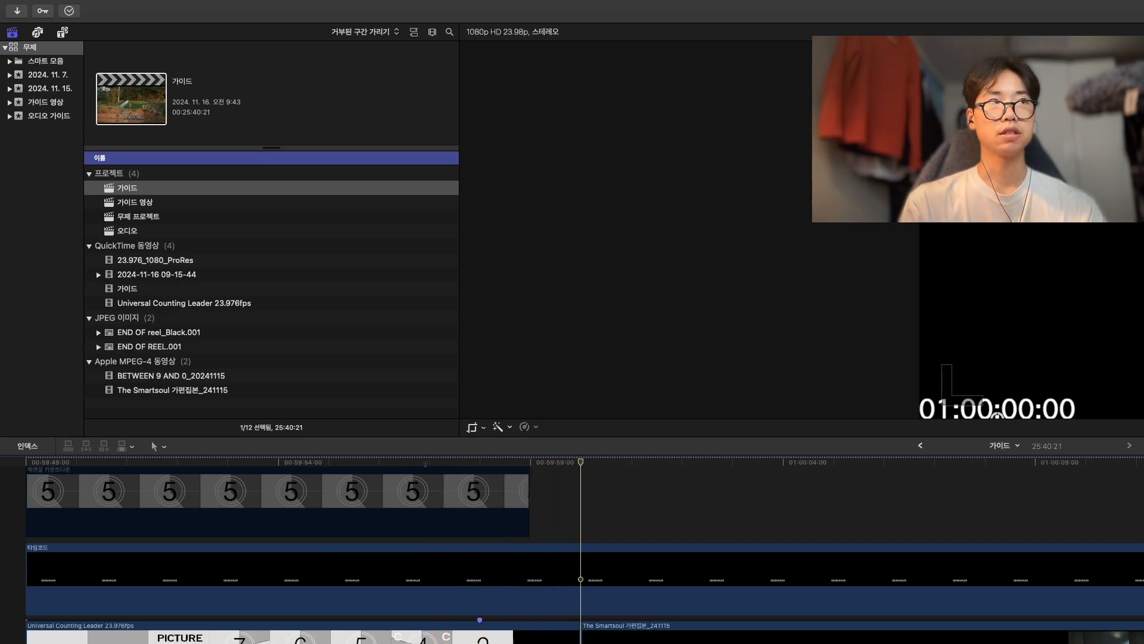
Check the timecode within the Universal Counting Leader and at the cut to the film clip.
left_click(575, 635)
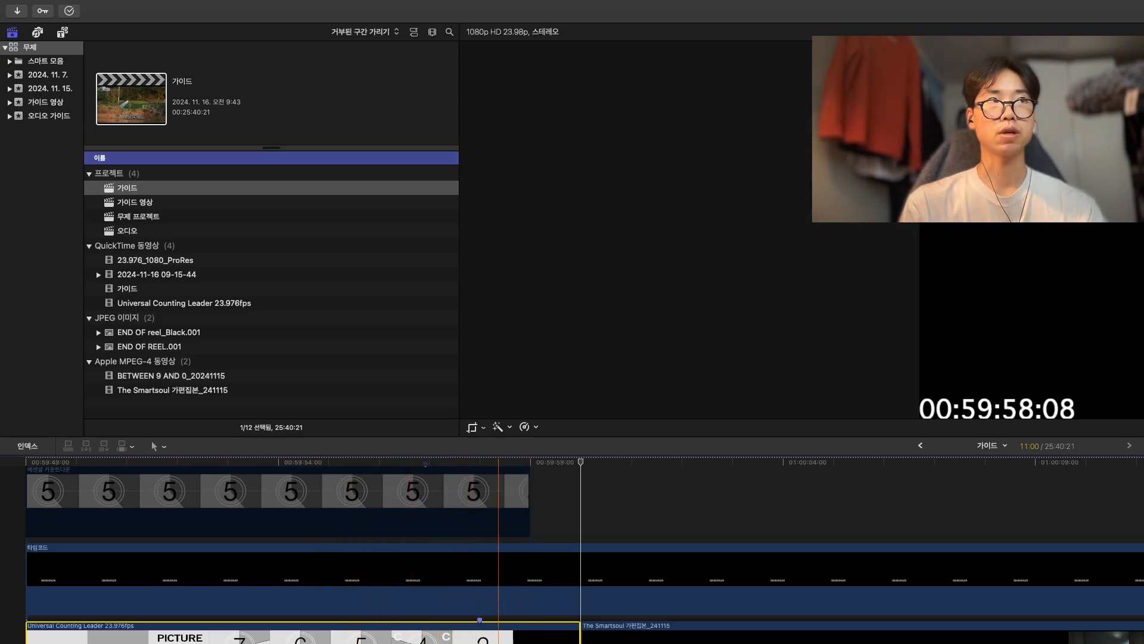
left_click(381, 513)
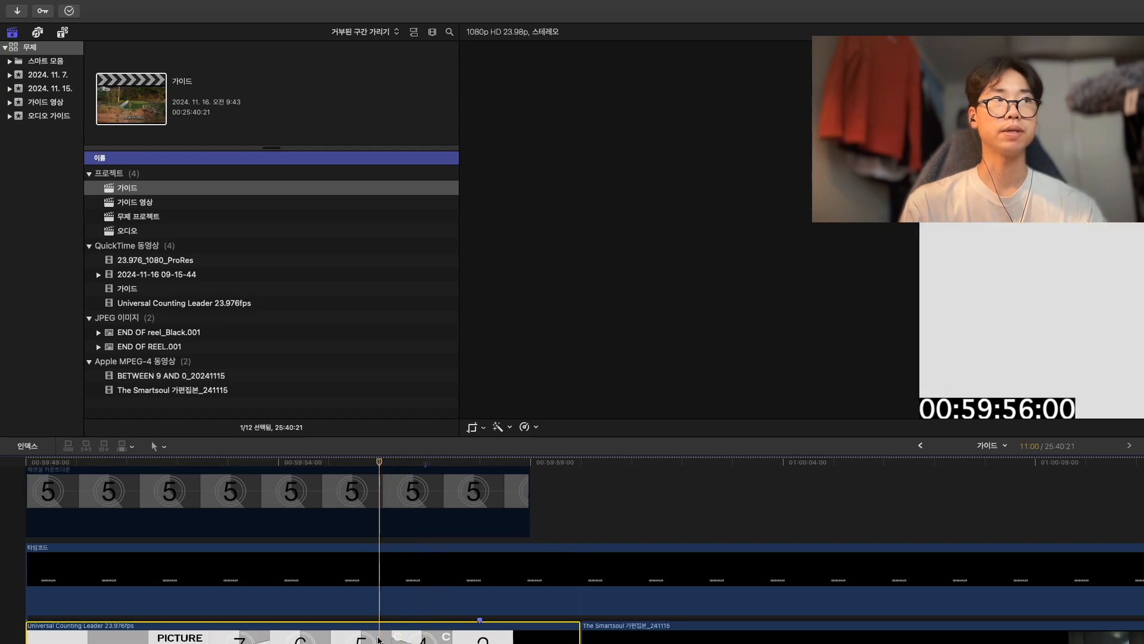
key("Down")
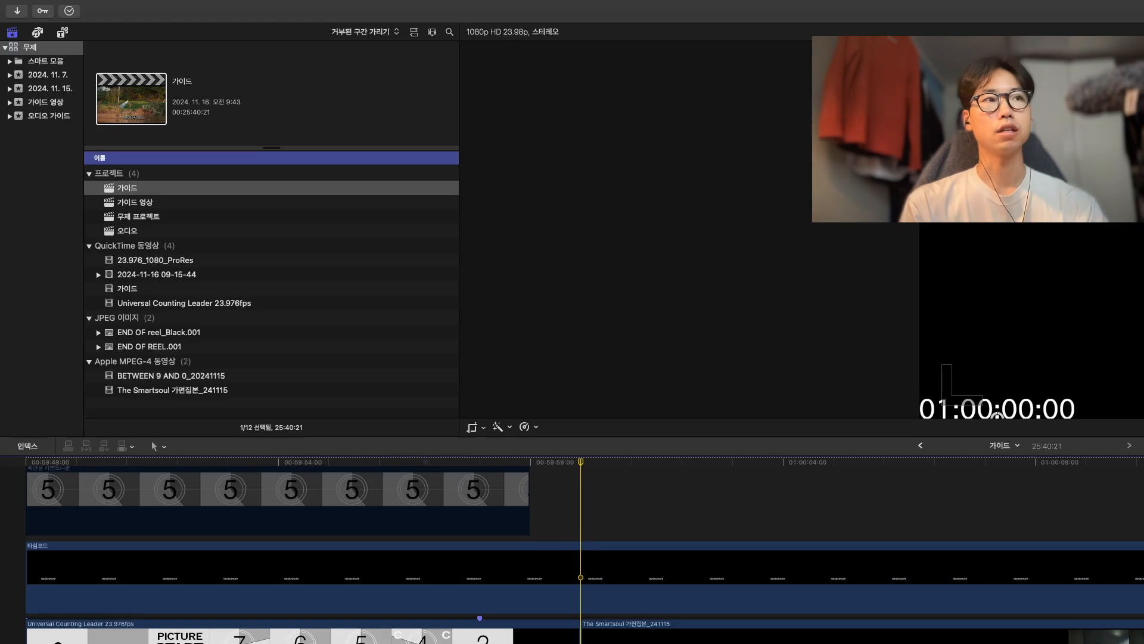
Go to the end of the film clip and inspect the cut between the two white clips that follow it.
key("Down")
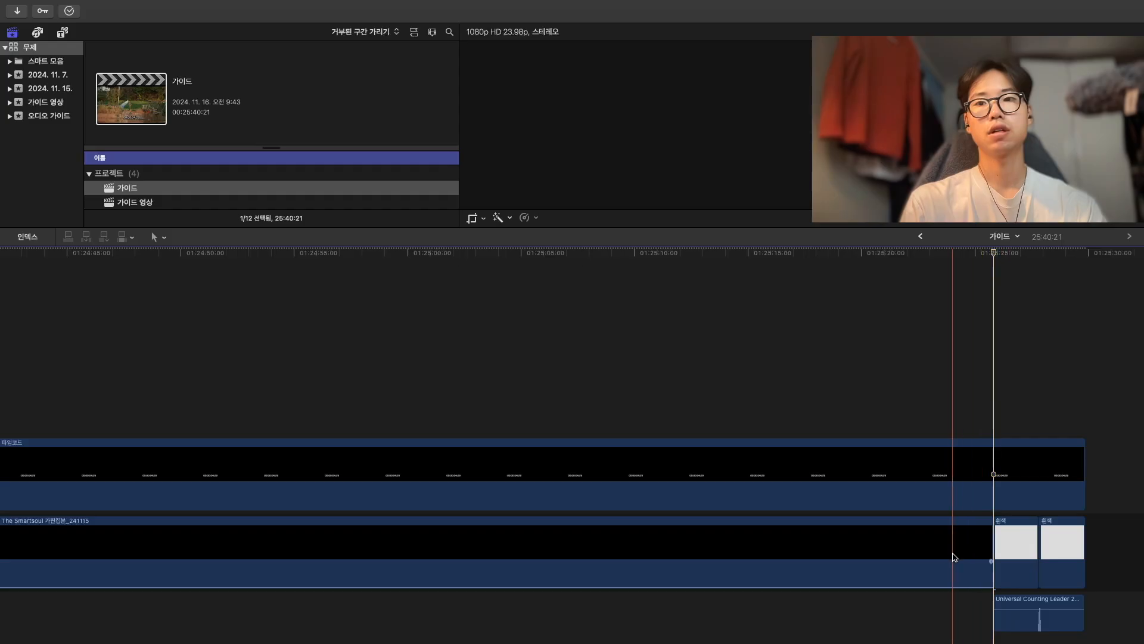
left_click(953, 552)
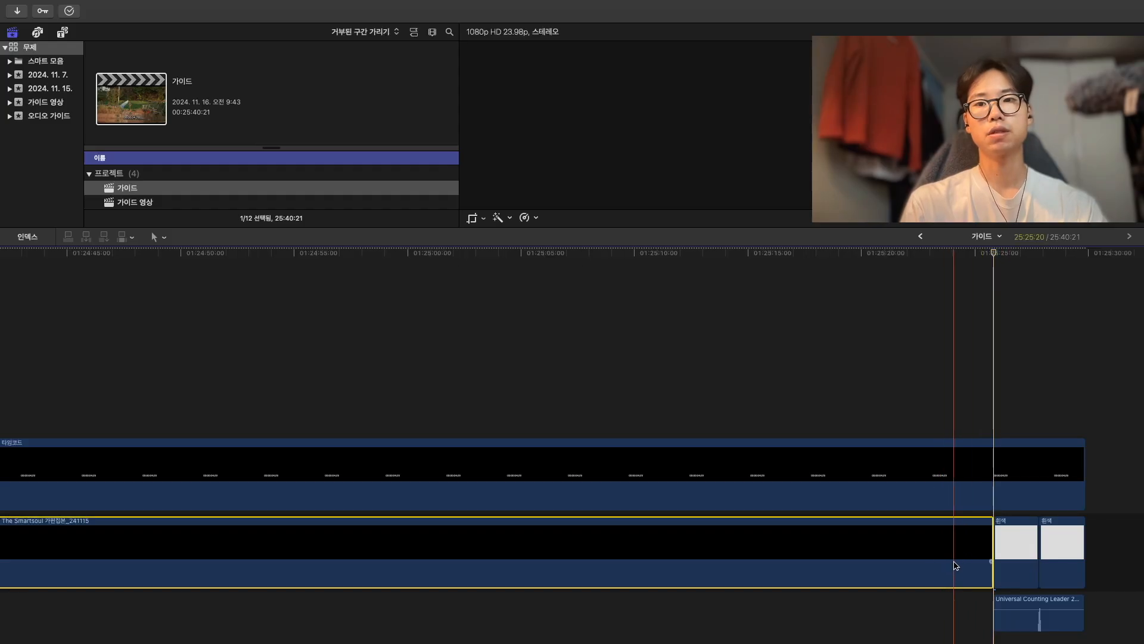
left_click(1021, 552)
key("super+equal")
key("super+equal")
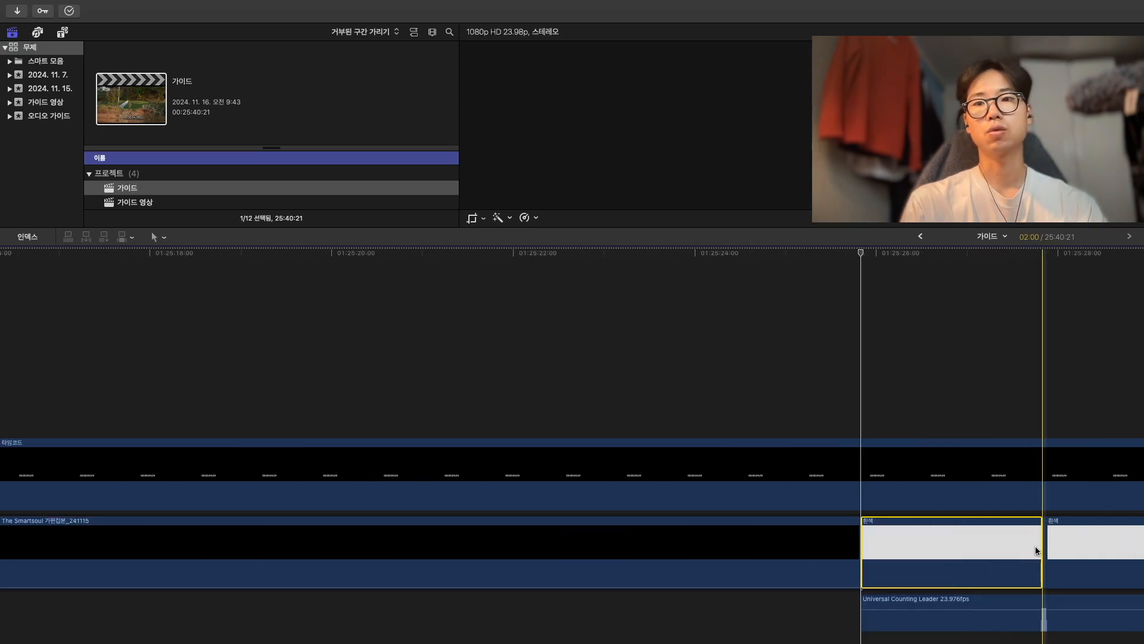
left_click(1044, 376)
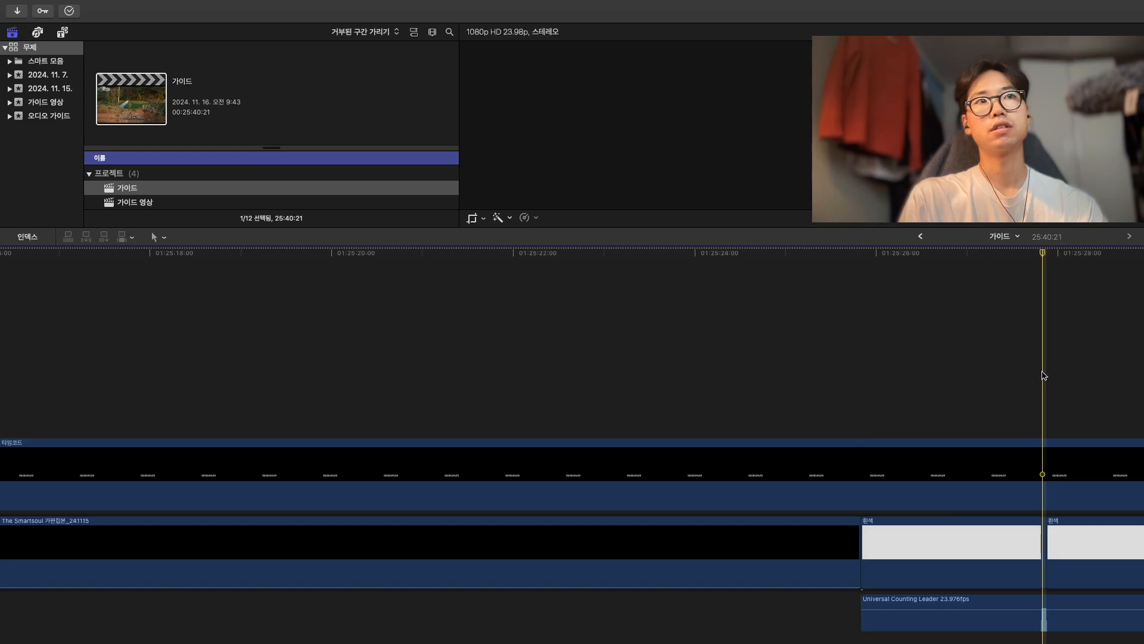
key("Left")
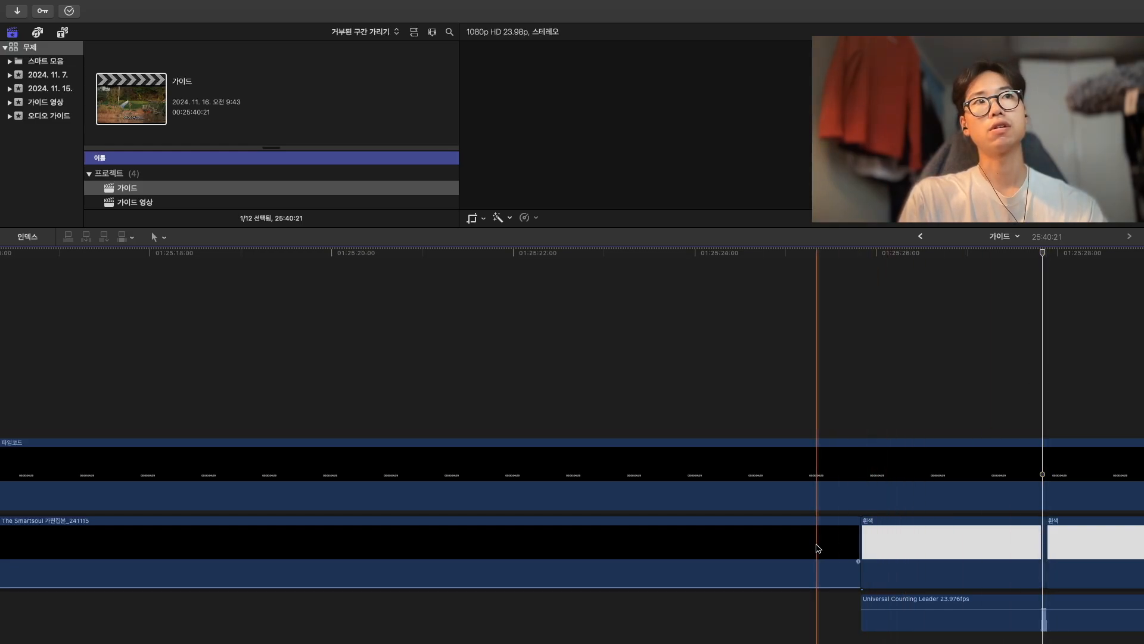
Examine the film clip's ending and the lengths of the white clips on either side of the gap.
left_click(935, 556)
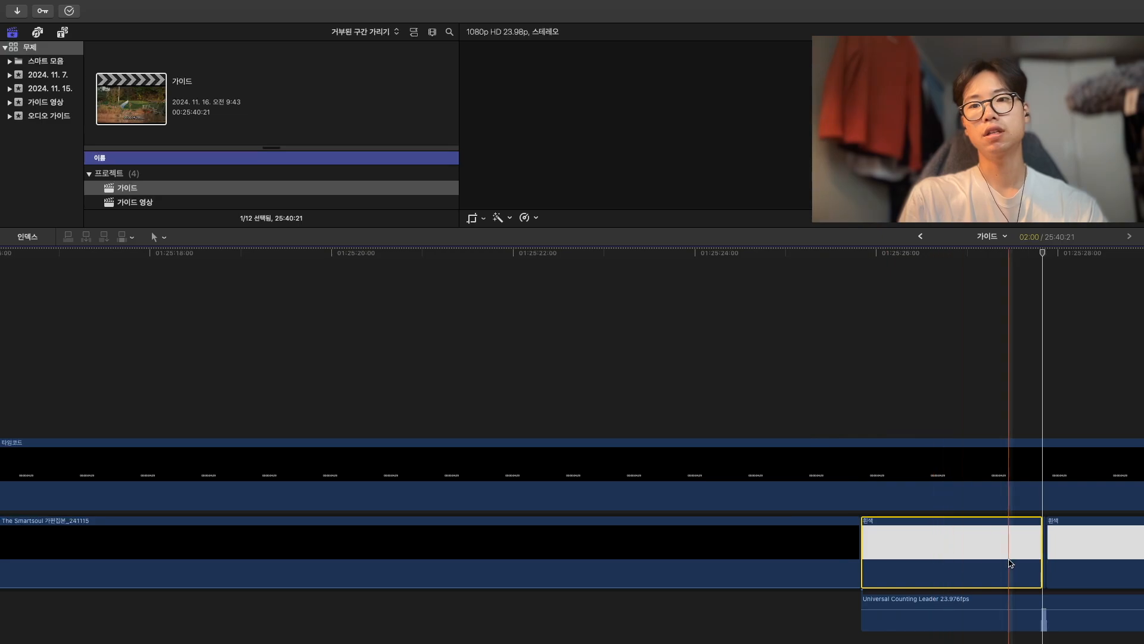
left_click(1103, 556)
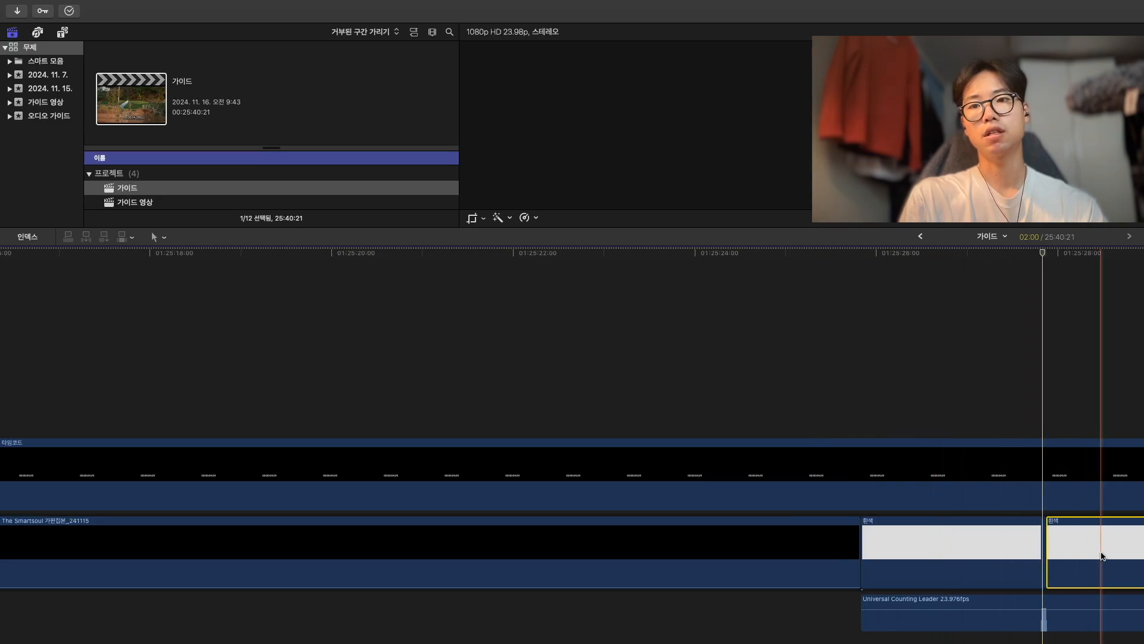
left_click(807, 559)
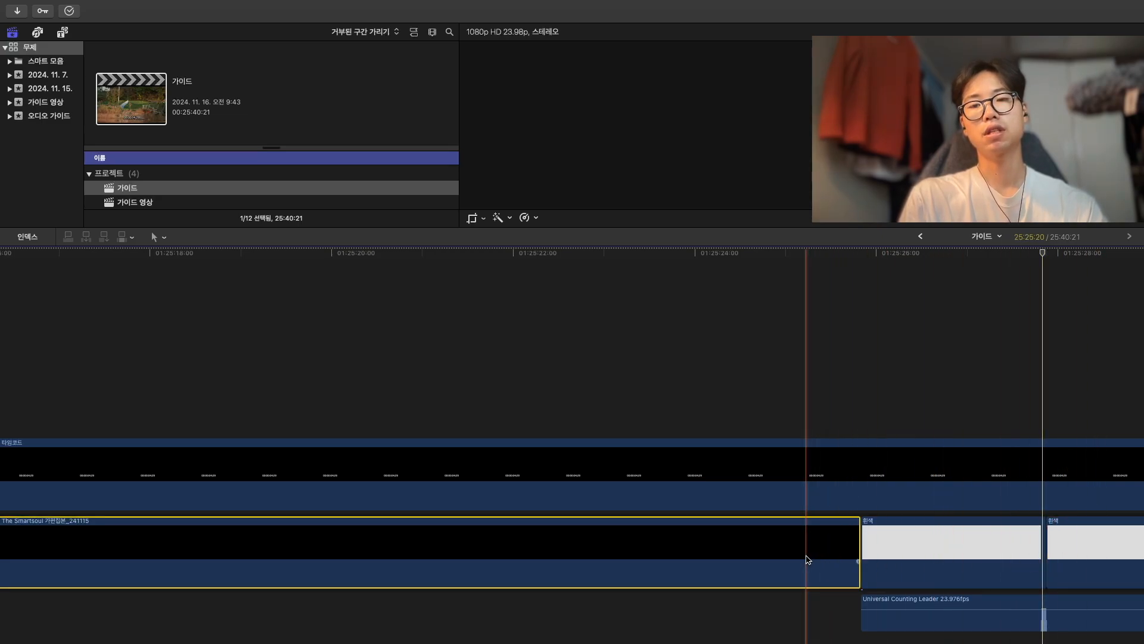
left_click(895, 557)
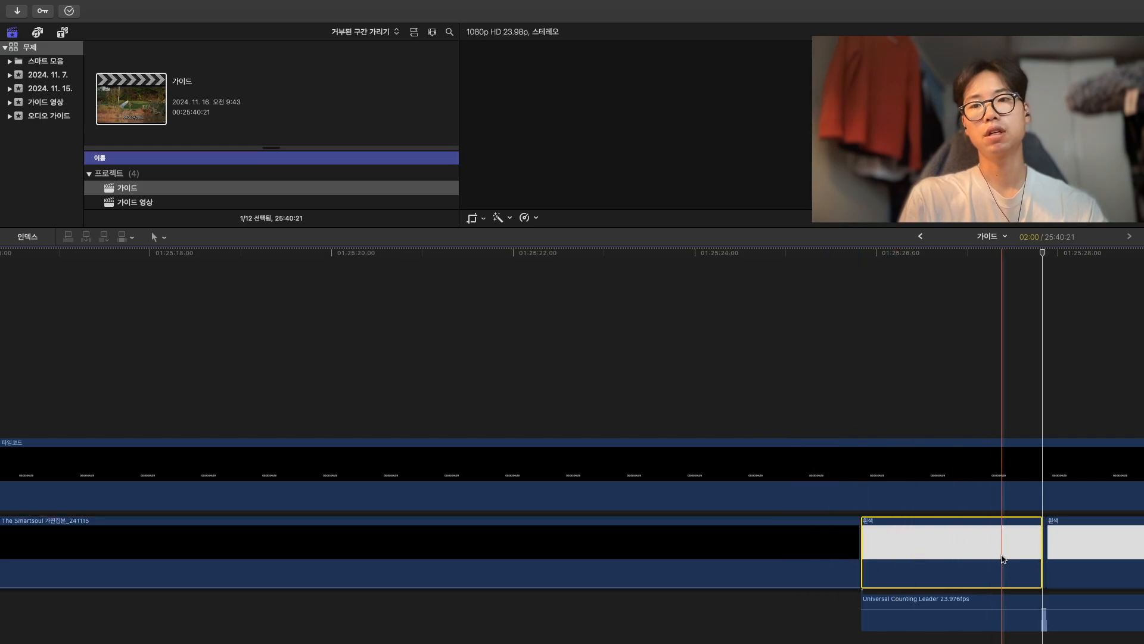
left_click(1079, 548)
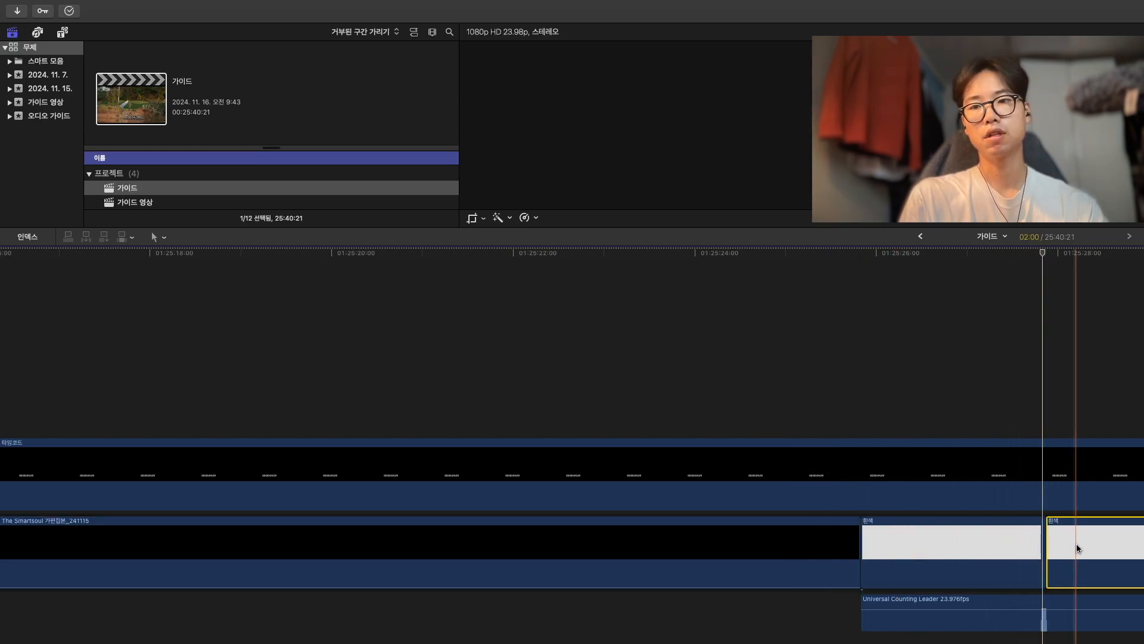
left_click(885, 396)
left_click(909, 548)
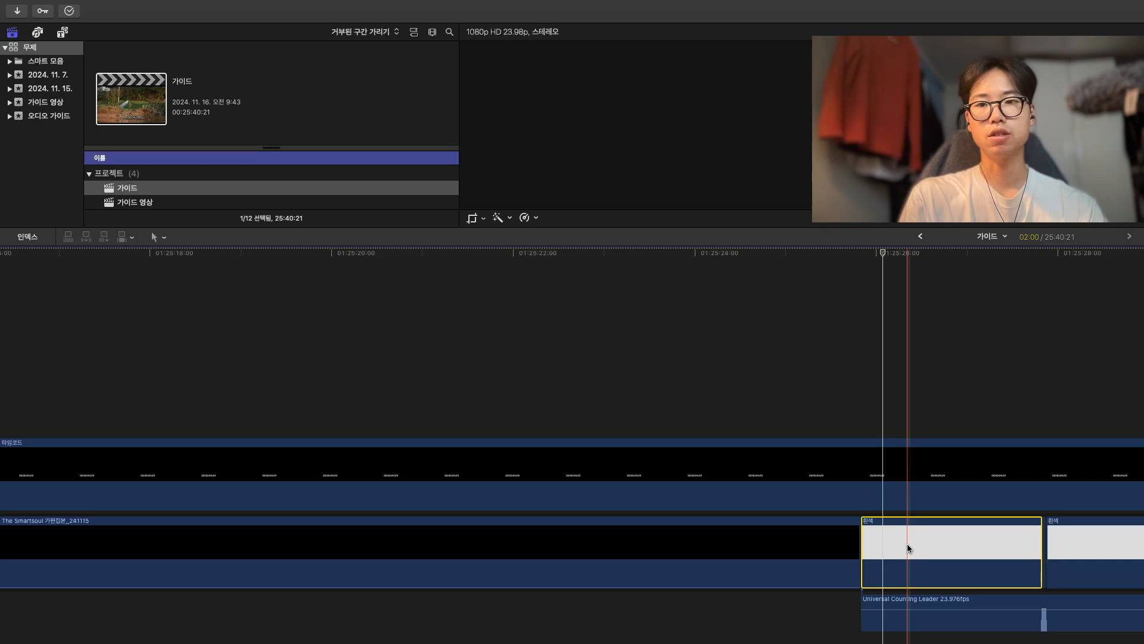
left_click(1074, 546)
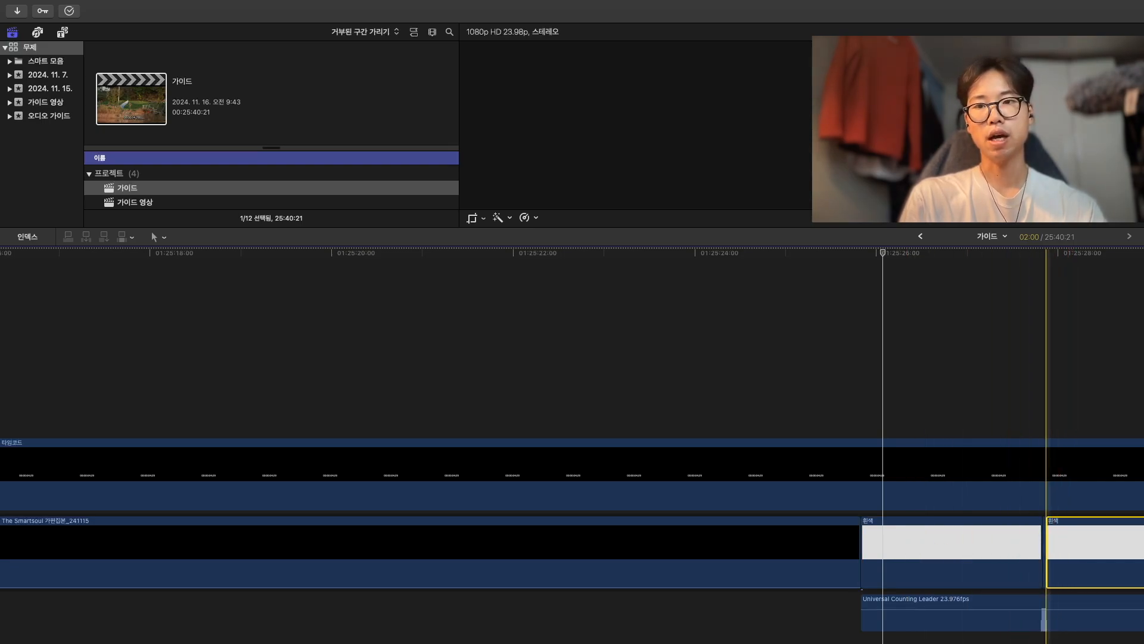
Inspect the leader's audio beep below the white clips and compare its position with the film's ending and both white clips.
left_click(1035, 631)
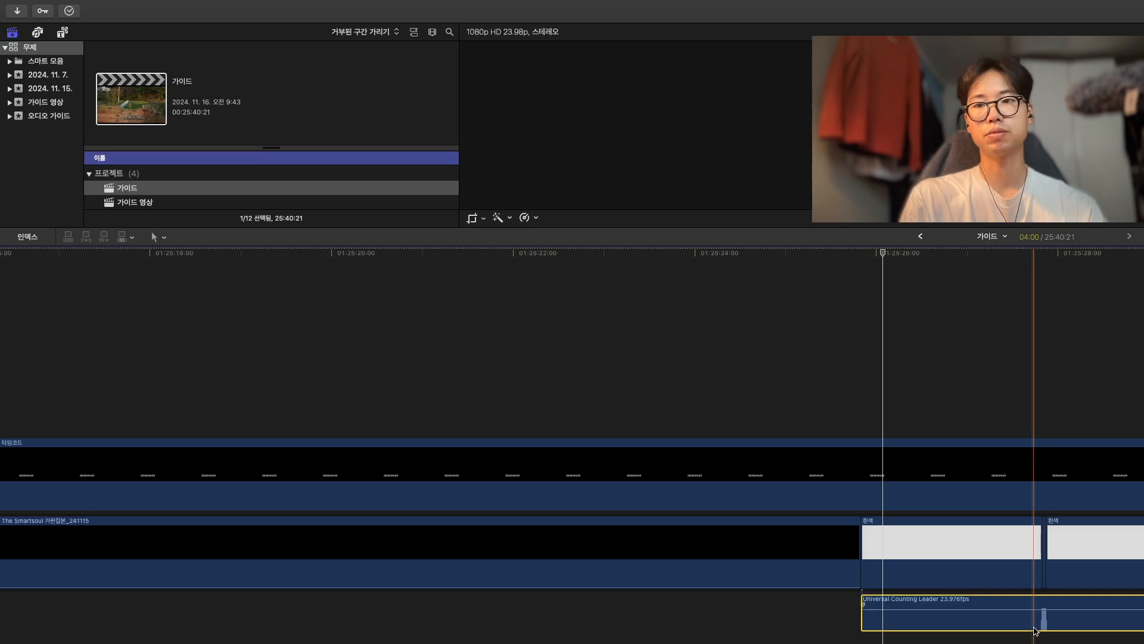
left_click(834, 572)
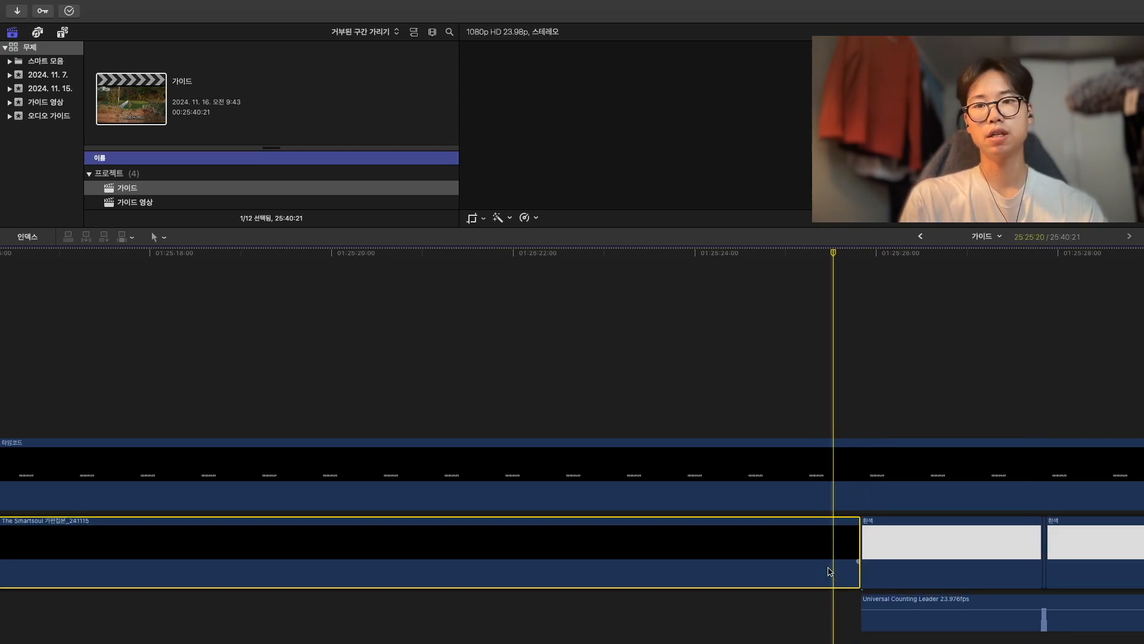
left_click(928, 562)
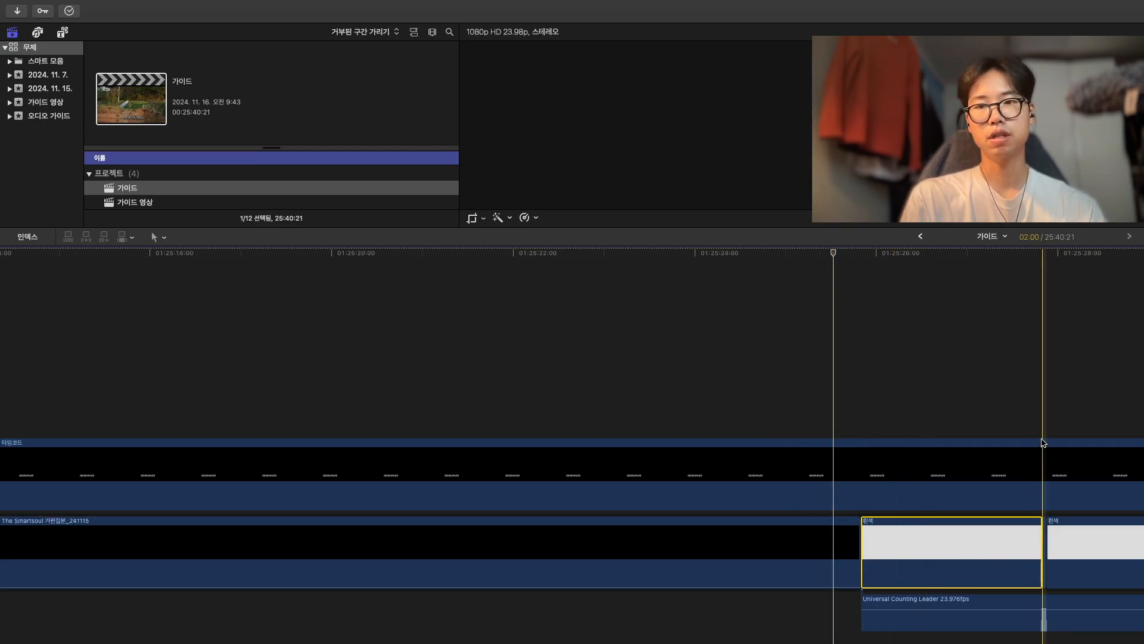
left_click(1098, 543)
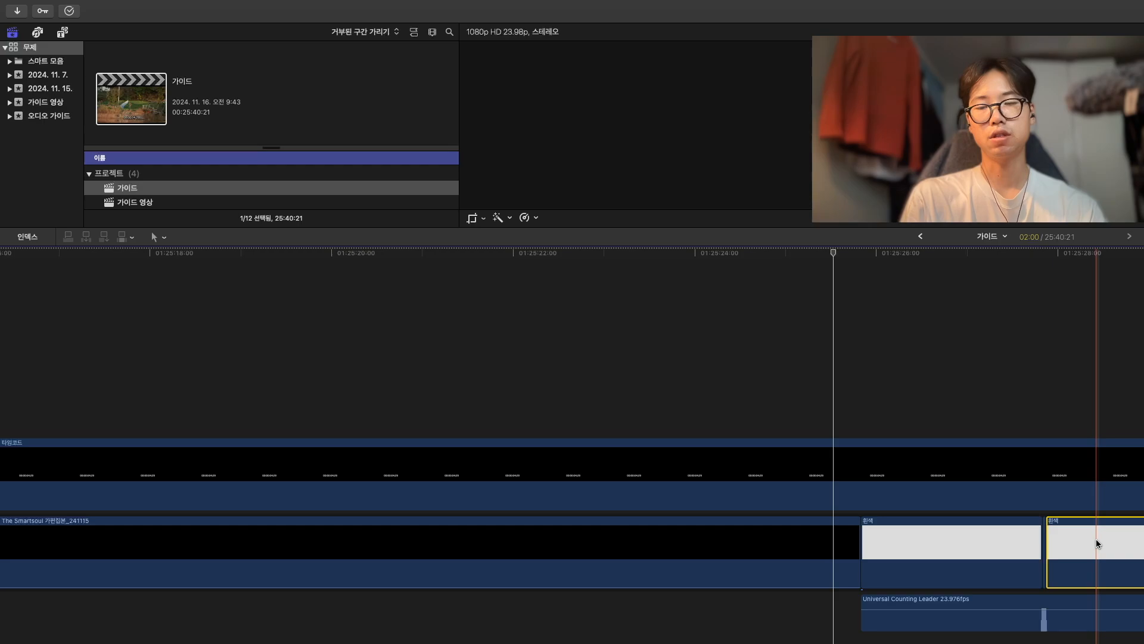
Compare the film clip's ending with the two white clips and the gap where the leader's beep sits.
left_click(992, 542)
left_click(1082, 546)
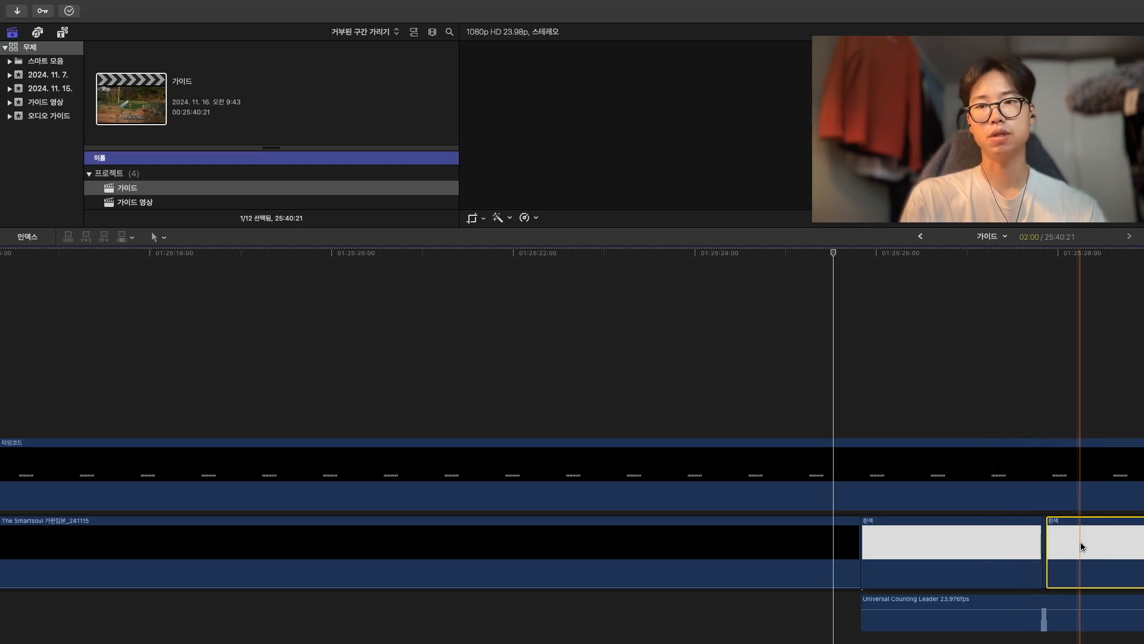
left_click(815, 554)
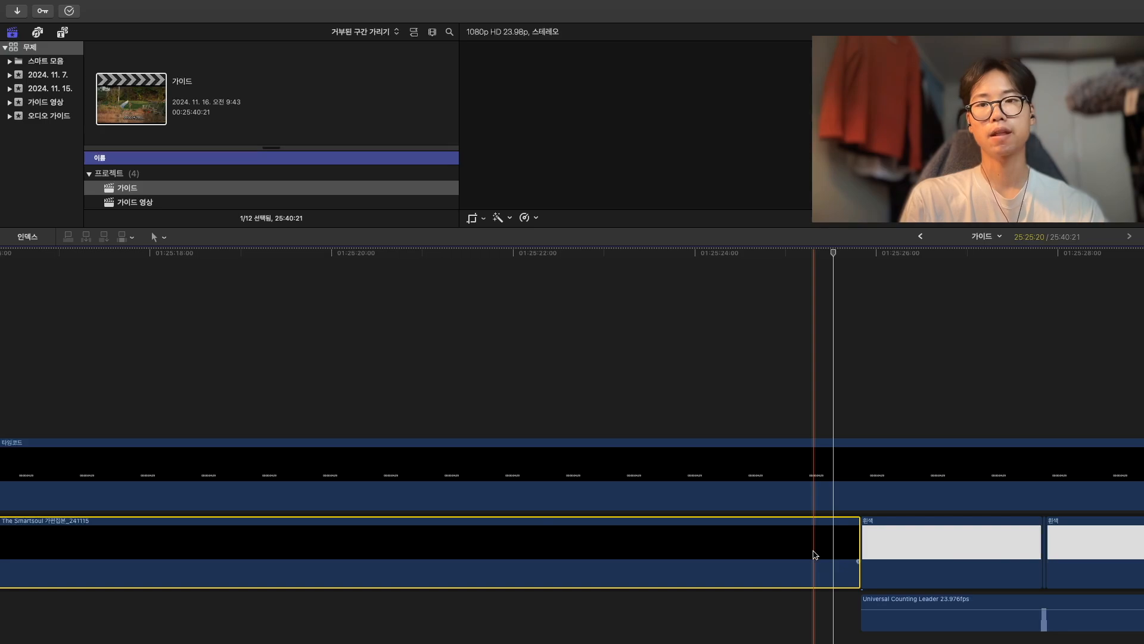
left_click(899, 554)
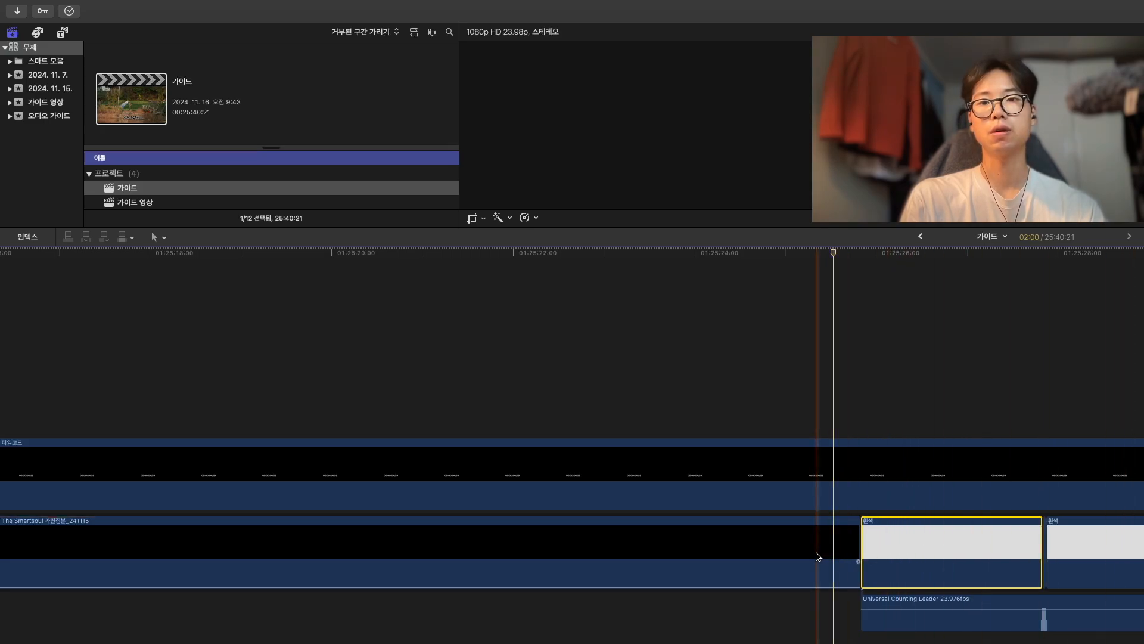
left_click(818, 557)
left_click(894, 554)
left_click(1096, 540)
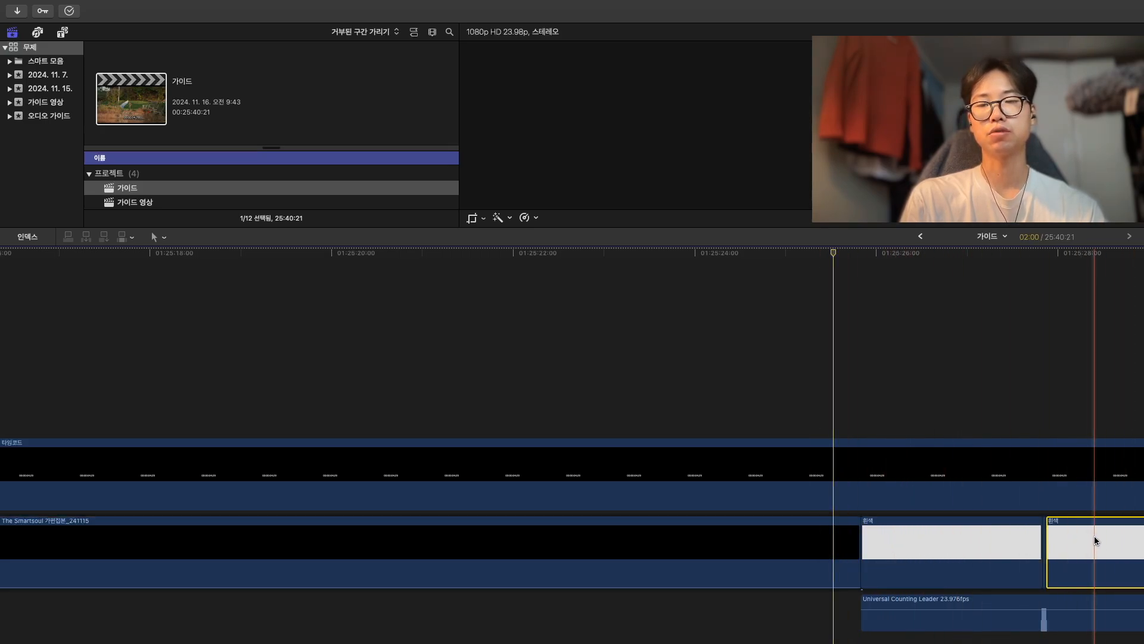
left_click(1038, 576)
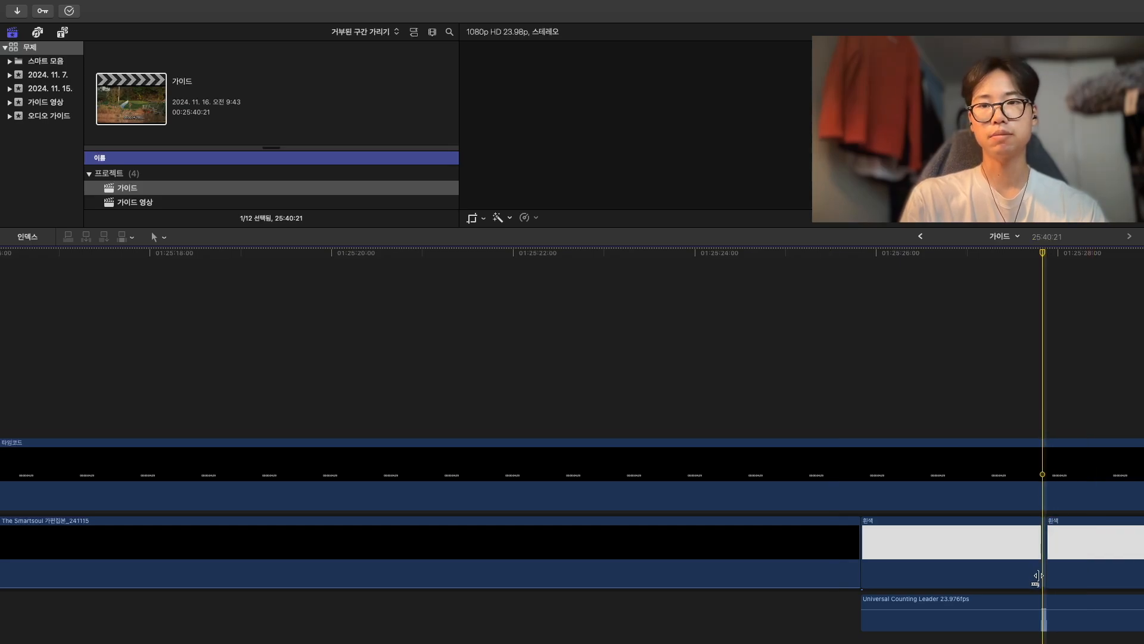
left_click(1019, 623)
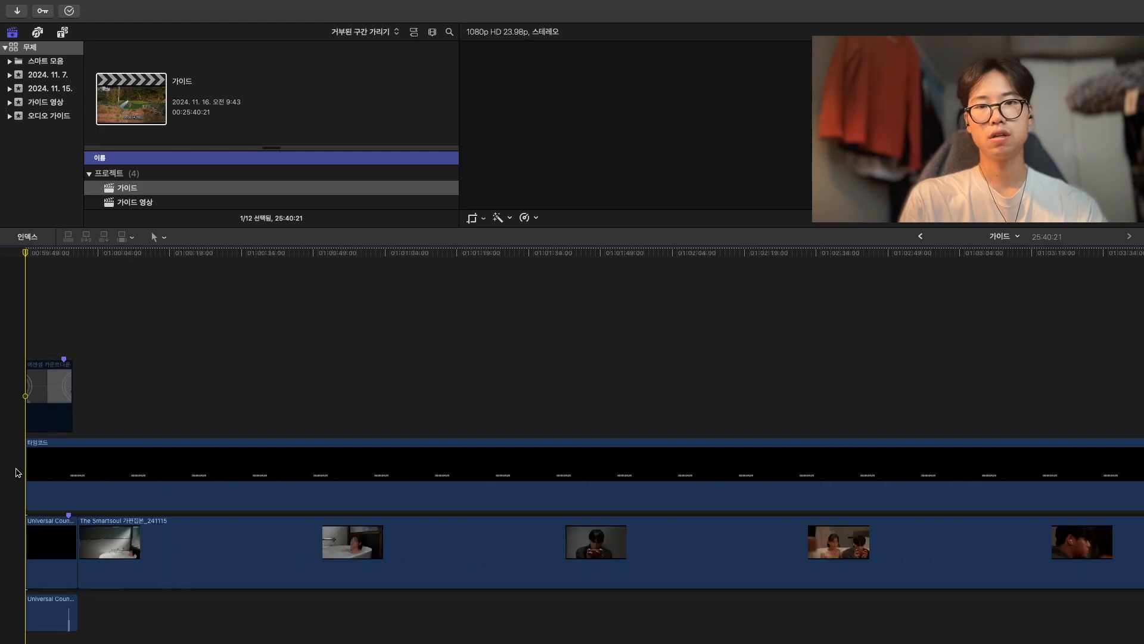
Return to the start of the guide timeline, examine the countdown and timecode clips, and enlarge the viewer area.
key("super+equal")
left_click(151, 358)
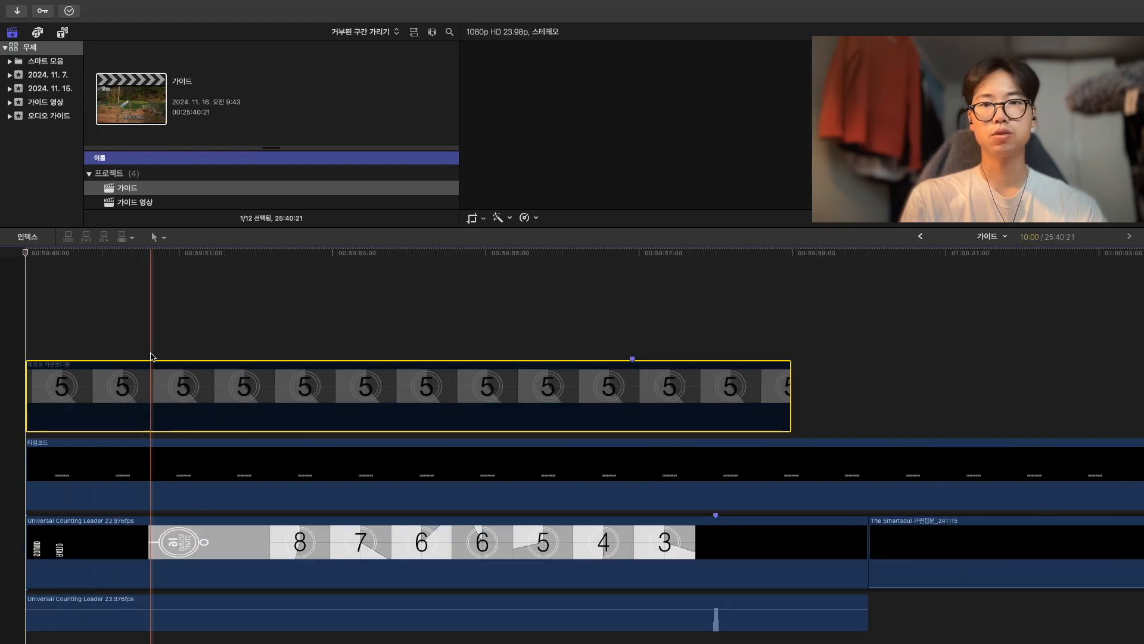
left_click(152, 357)
left_click(151, 454)
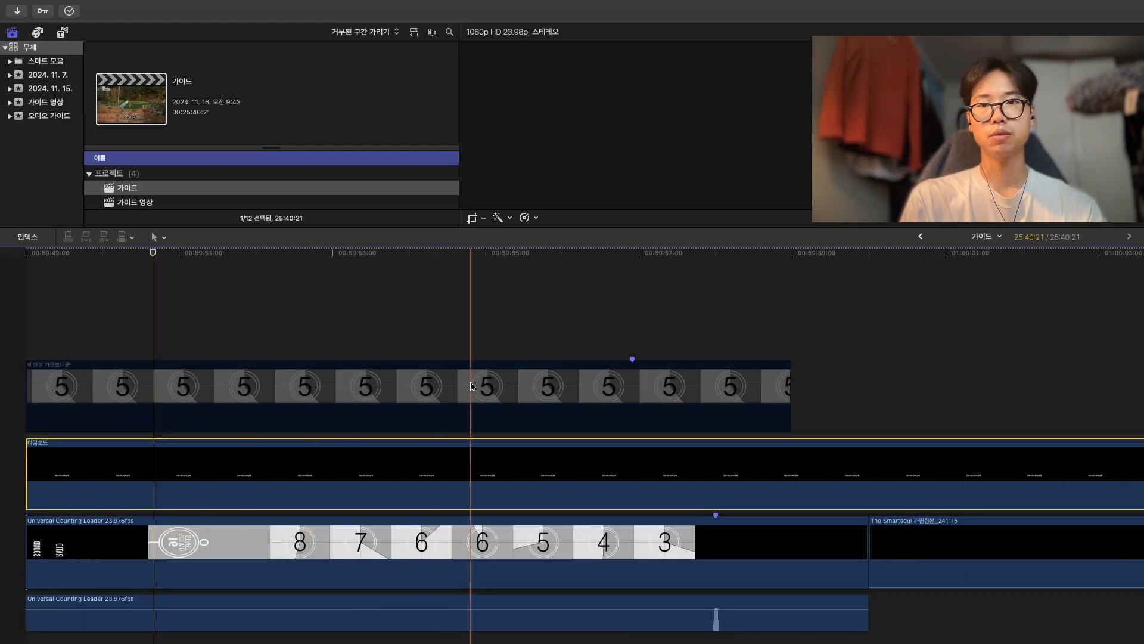
left_click_drag(471, 227, 471, 381)
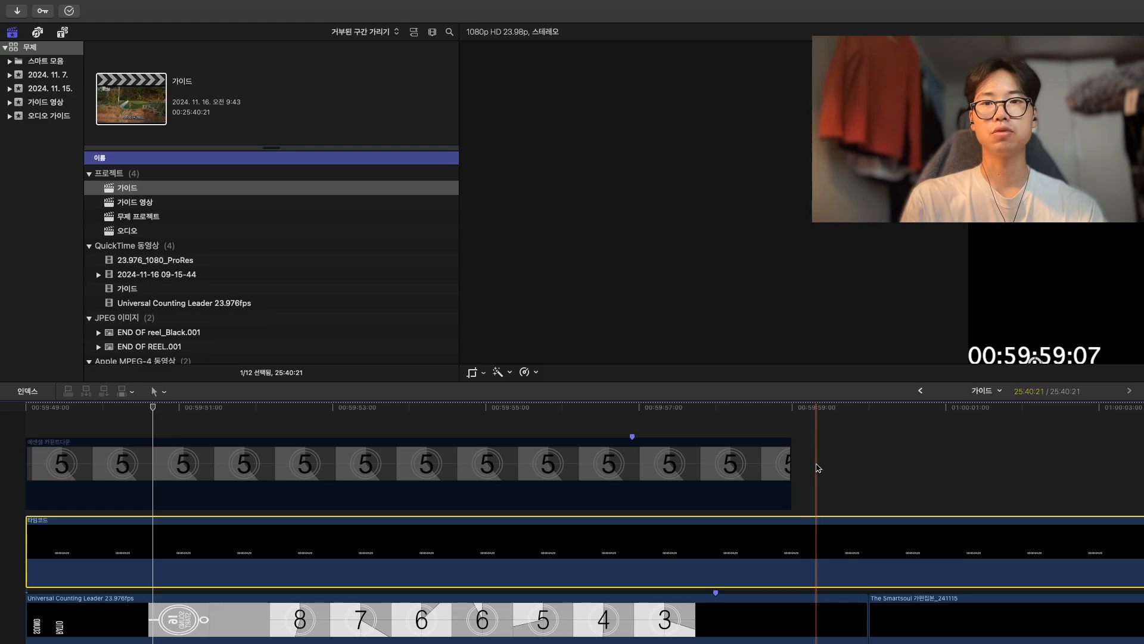
Examine the burned-in timecode overlay between the end of the countdown and the start of the film clip.
left_click(818, 468)
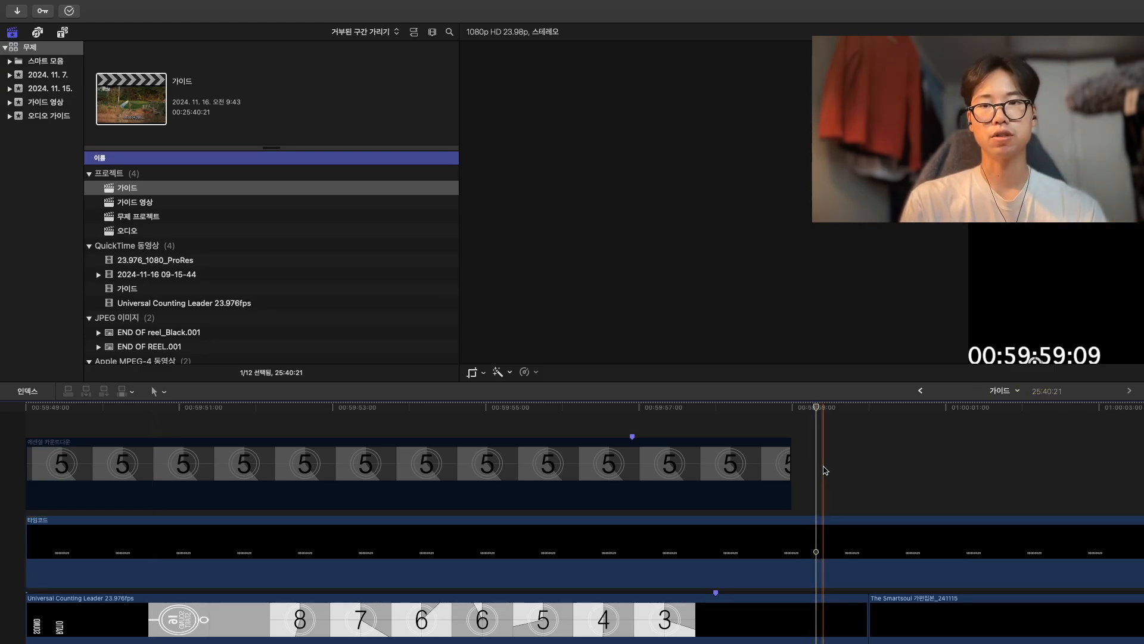
left_click(825, 526)
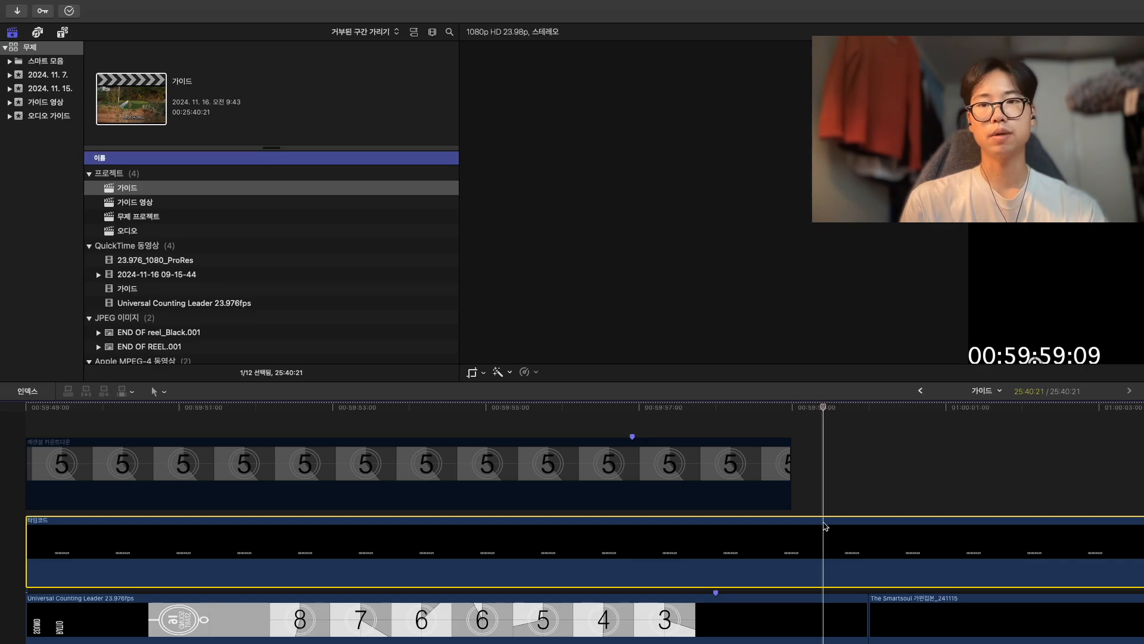
left_click(824, 483)
left_click(823, 542)
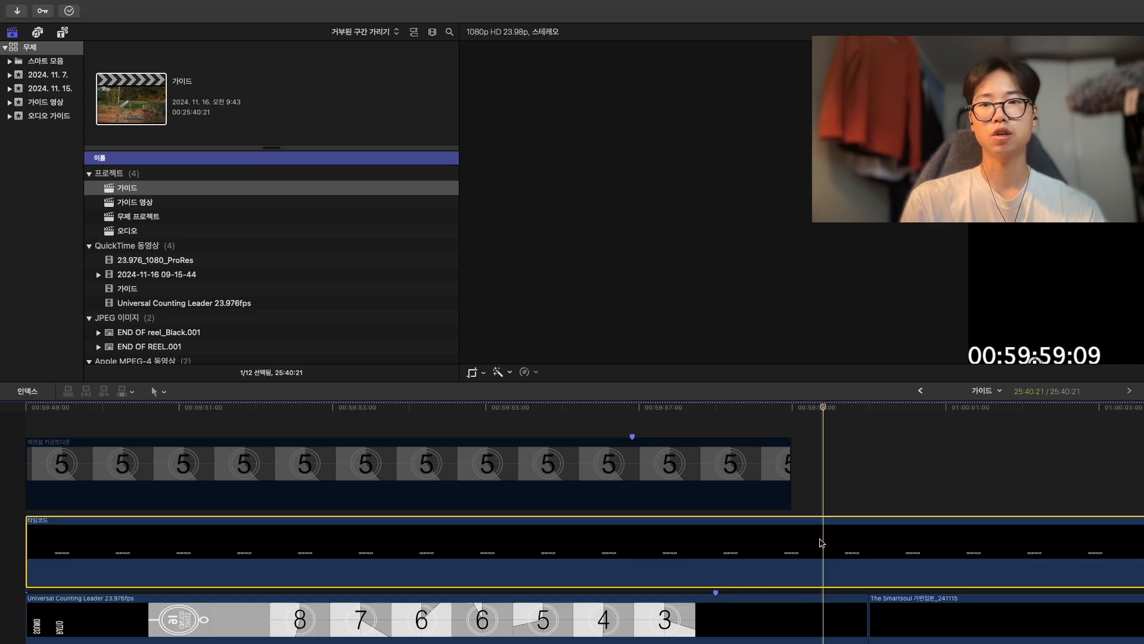
left_click(823, 505)
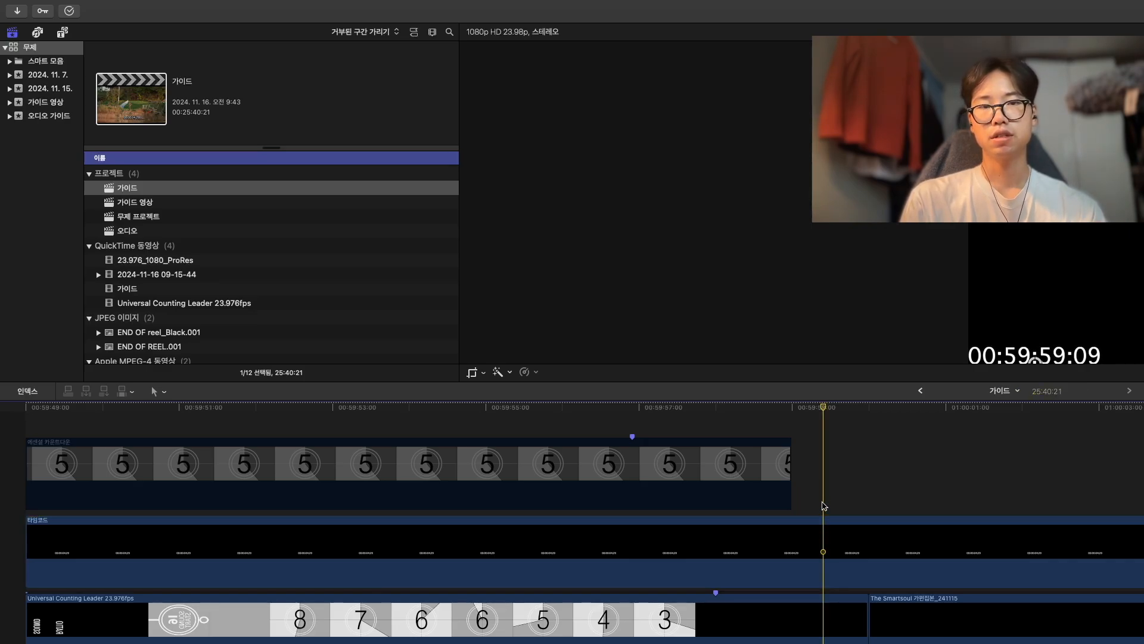
left_click(825, 535)
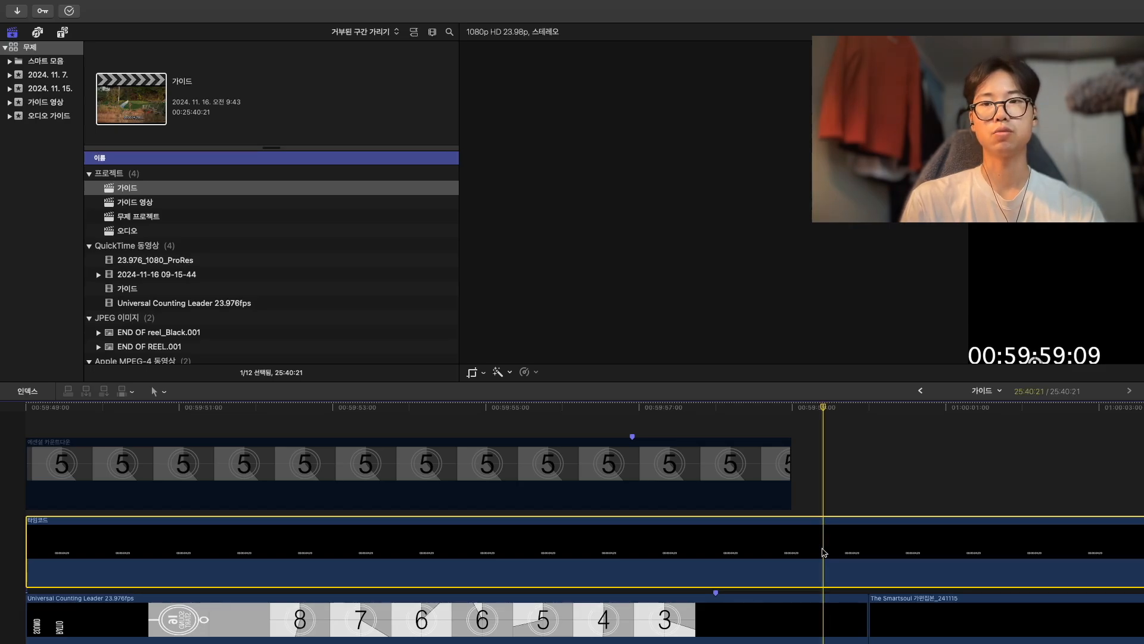
left_click(825, 494)
left_click(825, 536)
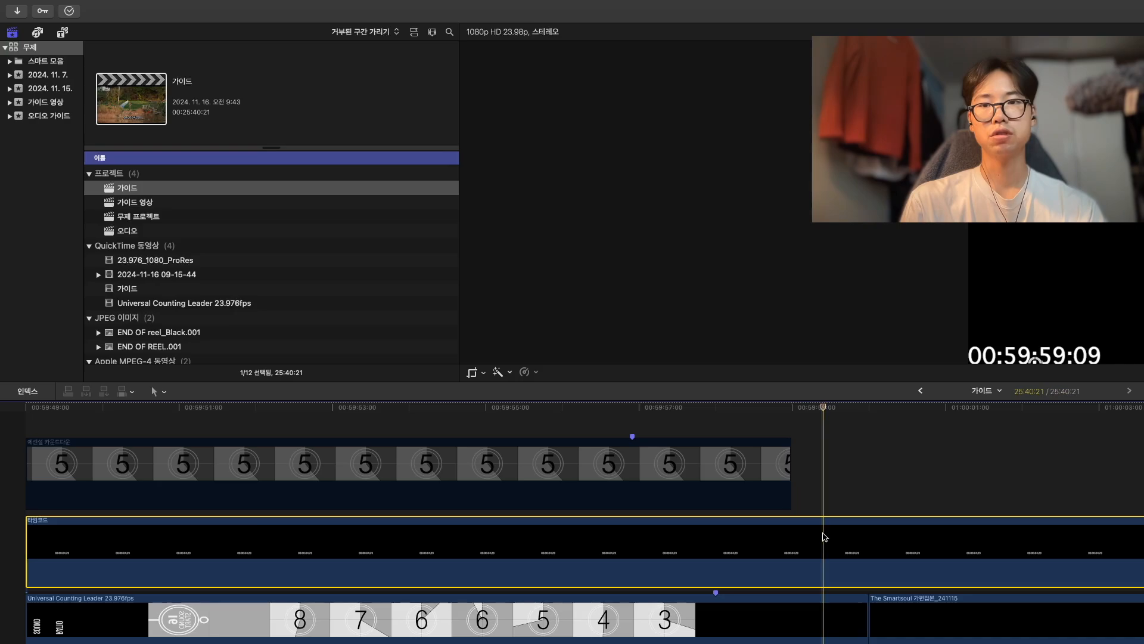
Select every clip in the guide timeline and open the export settings for sharing the project.
key("super+minus")
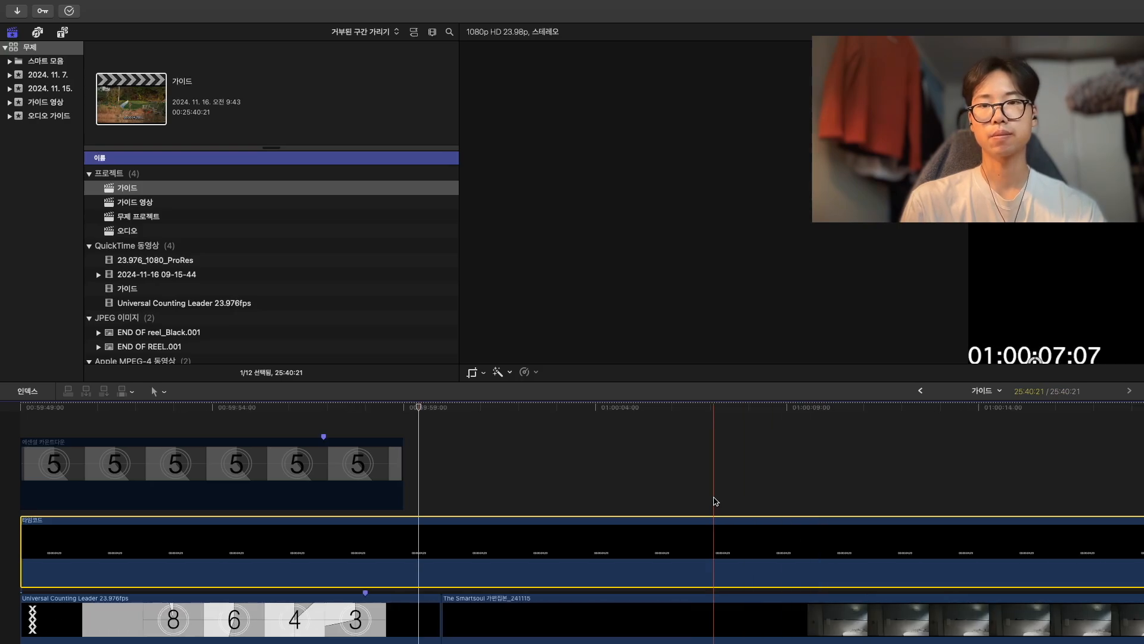
left_click(641, 431)
key("super+a")
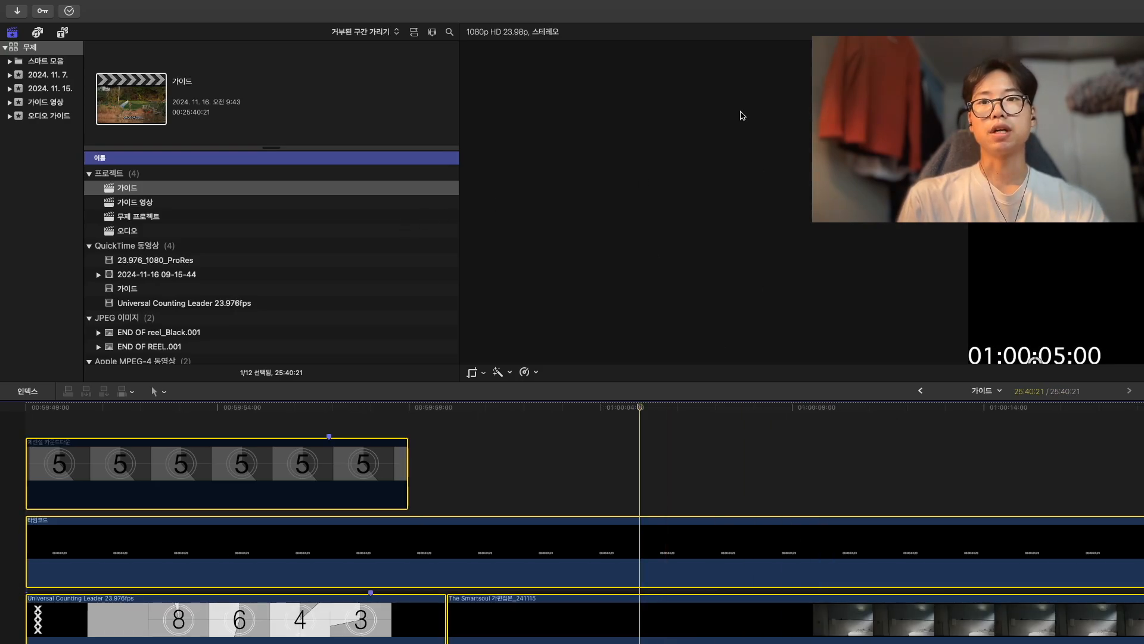
left_click(742, 113)
key("super+e")
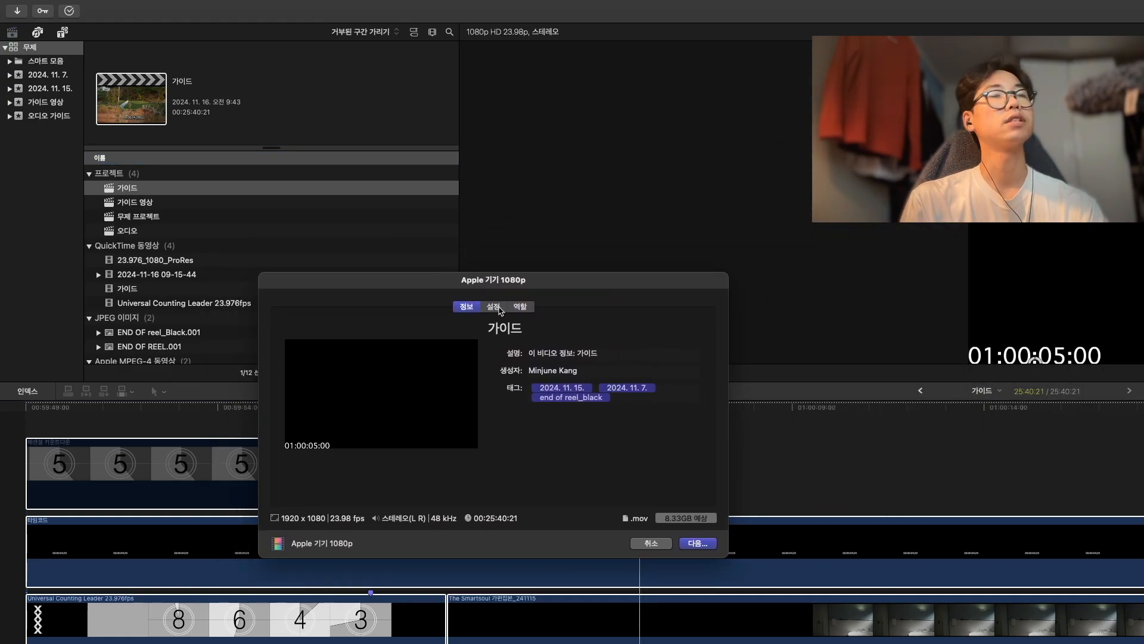
Set the export format to video and audio with the Apple ProRes 422 Proxy codec, keeping QuickTime Player as the follow-up action.
left_click(494, 307)
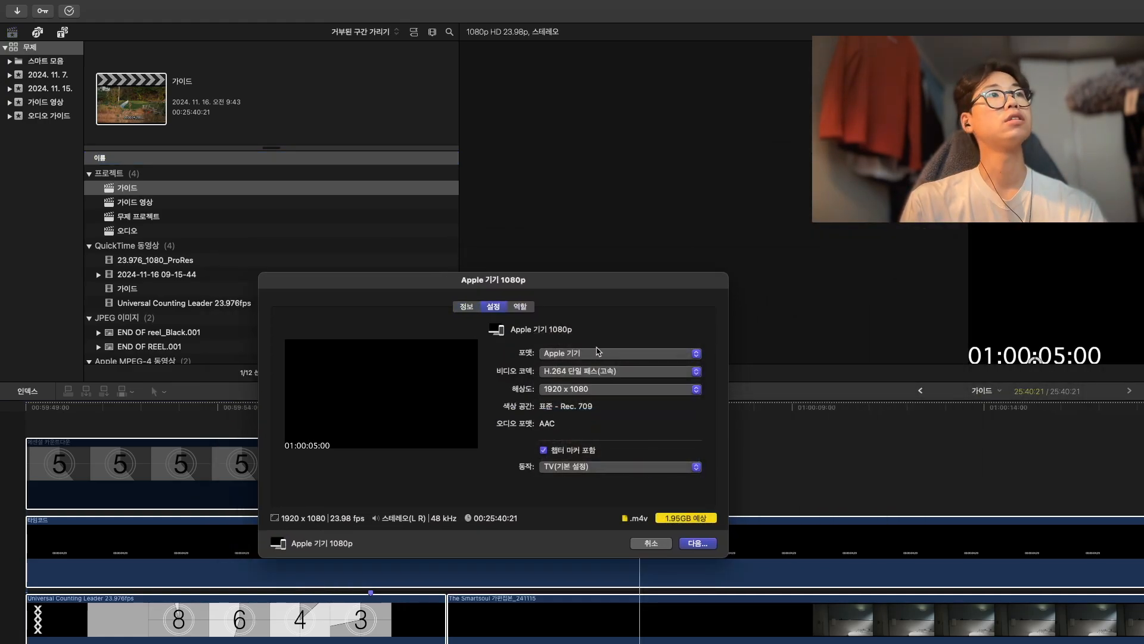
left_click(600, 353)
left_click(632, 296)
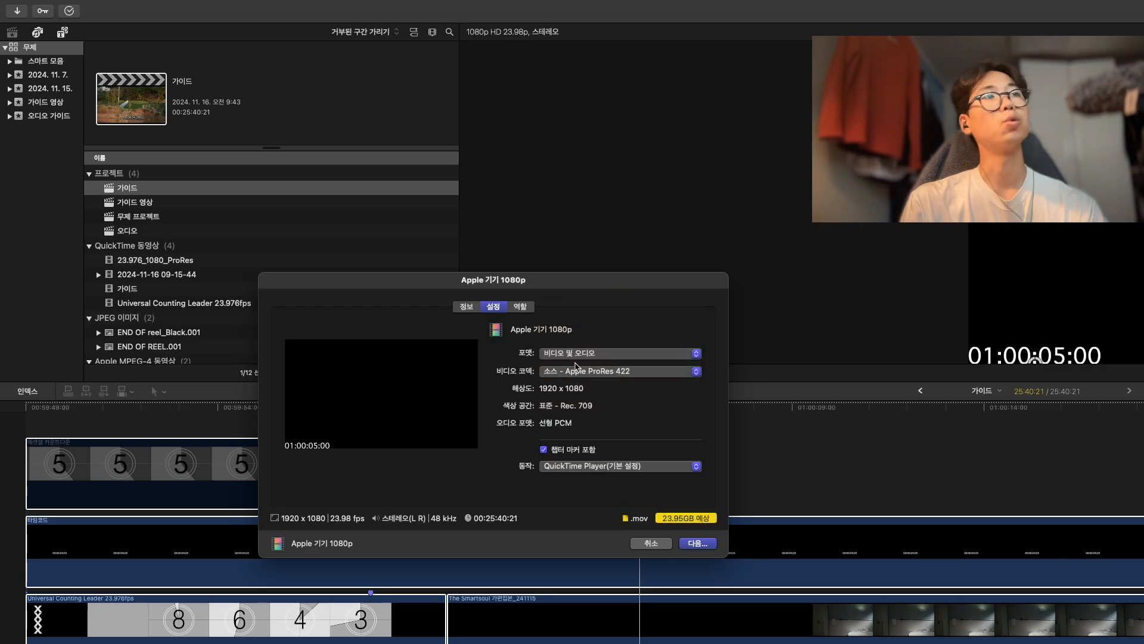
left_click(651, 375)
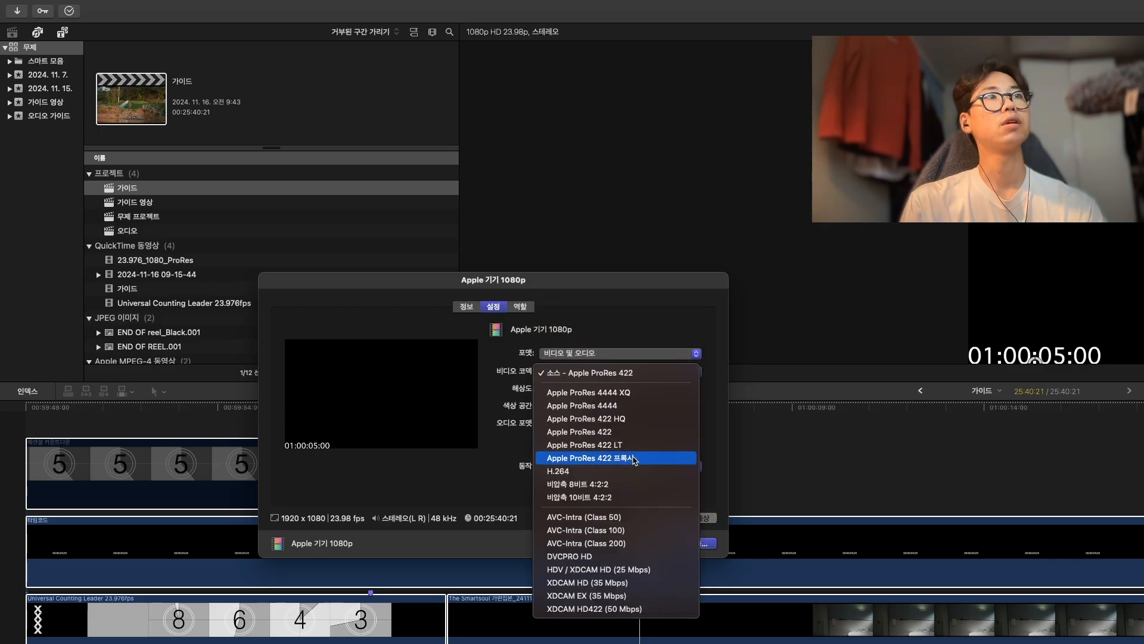
left_click(634, 458)
left_click(638, 466)
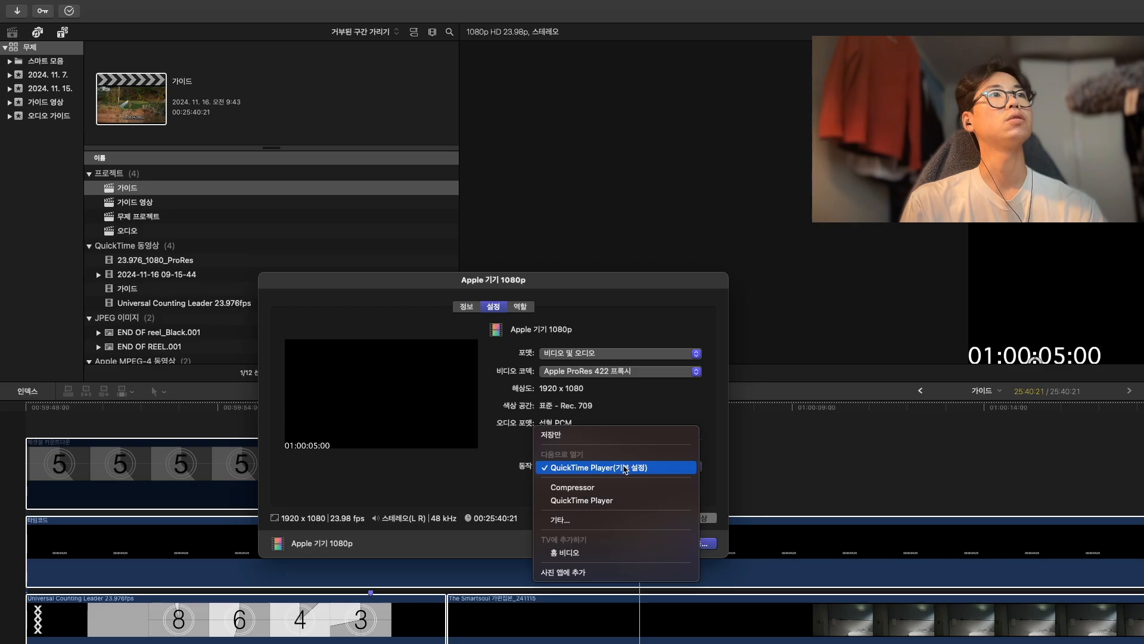
left_click(624, 468)
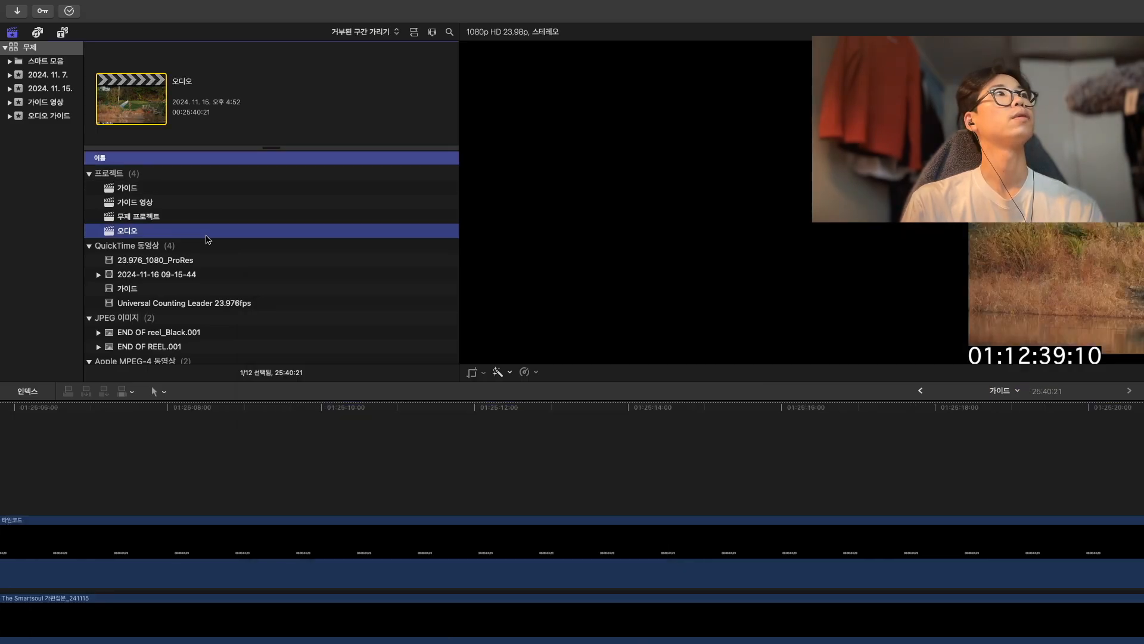
Open the 오디오 project, select all its clips and start an XML export of the timeline.
double_click(208, 239)
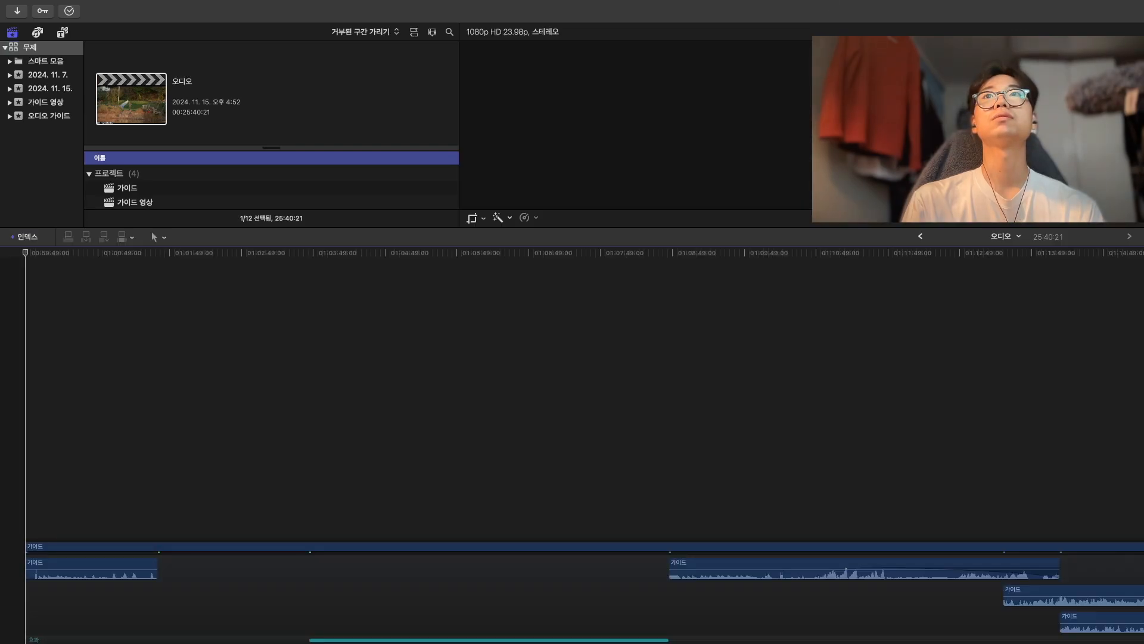
left_click(640, 361)
key("super+a")
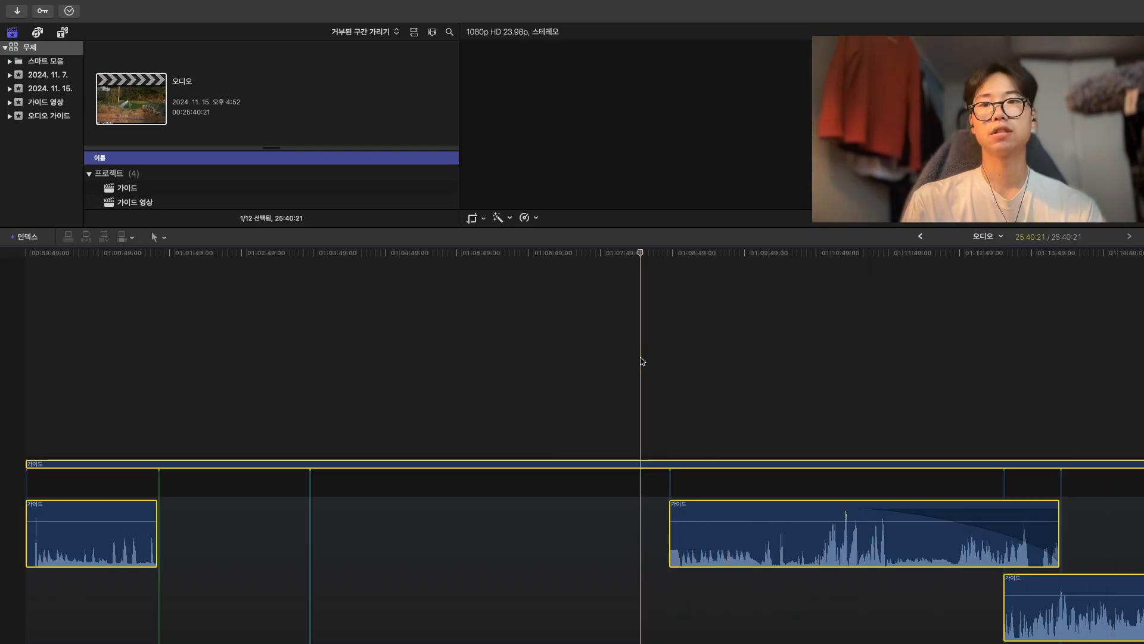
left_click(100, 6)
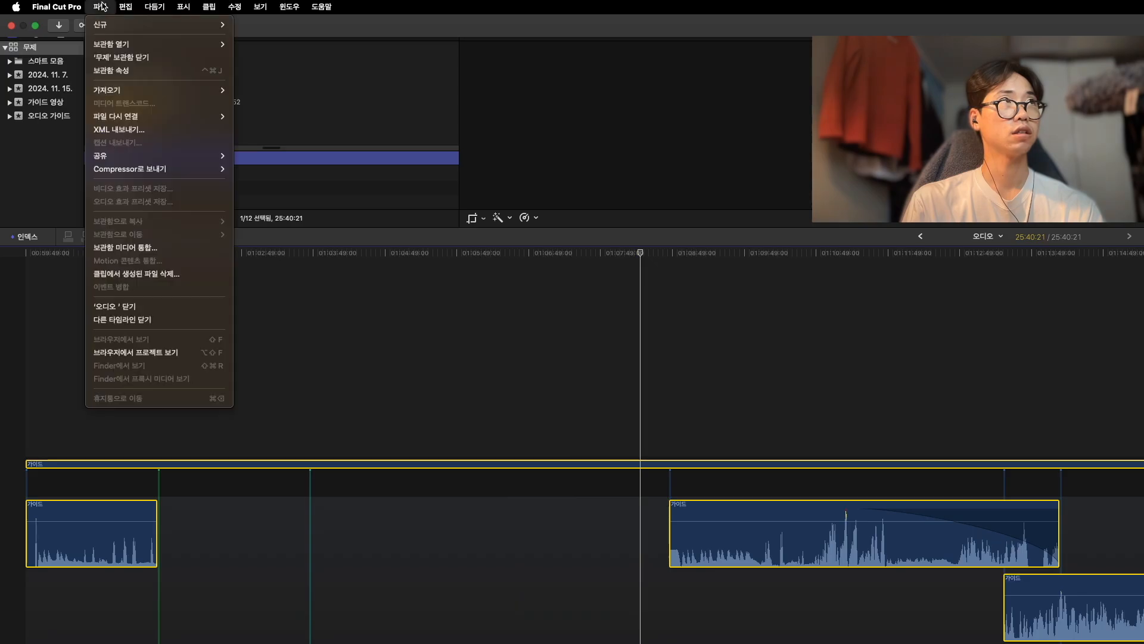
left_click(146, 130)
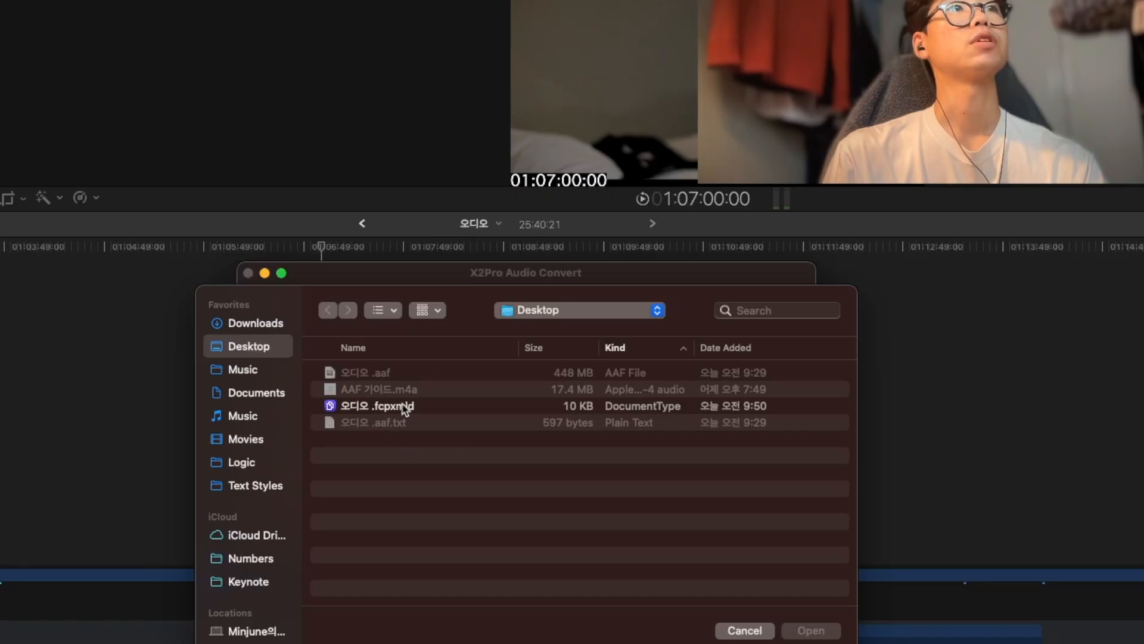
In X2Pro Audio Convert, load 오디오 .fcpxmld from the desktop as the source and keep the desktop as the AAF destination.
double_click(403, 406)
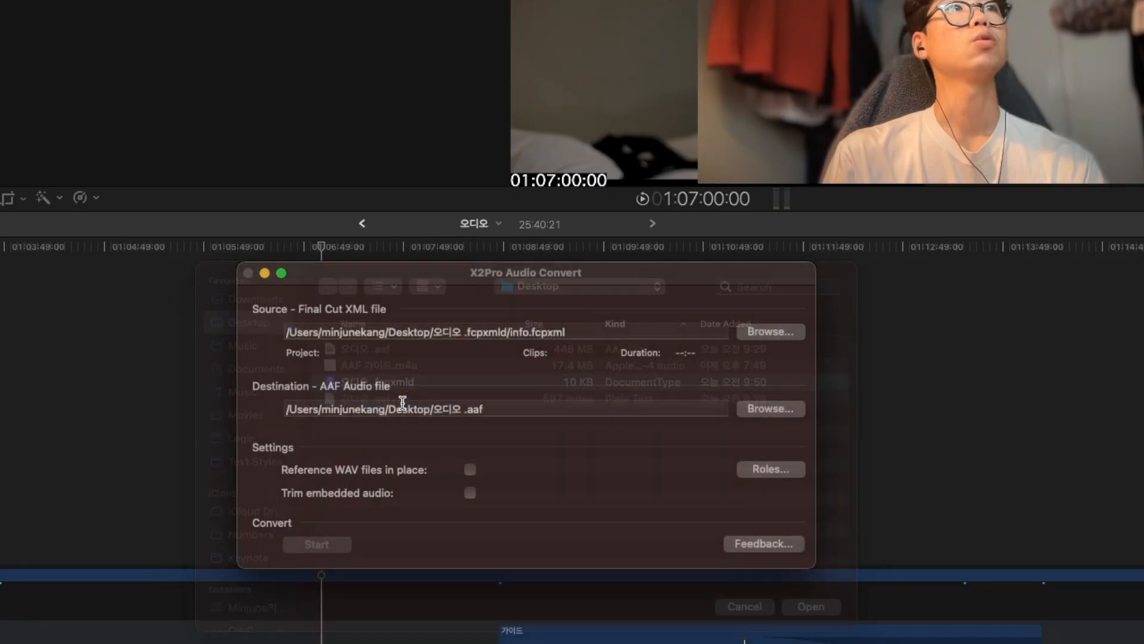
left_click_drag(424, 286, 447, 326)
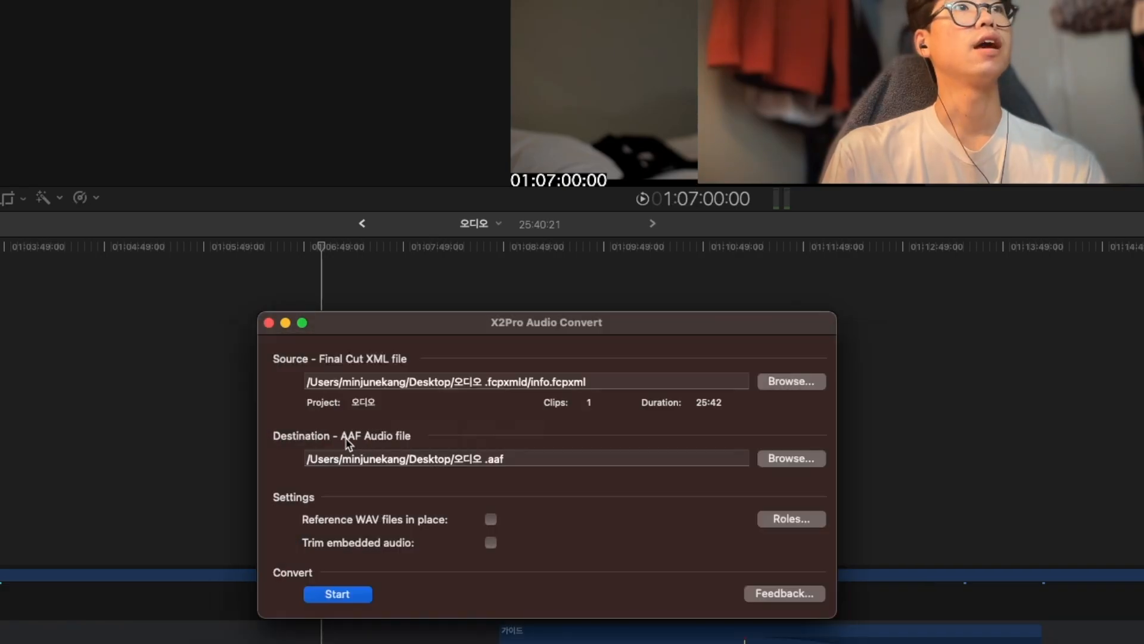
left_click(787, 462)
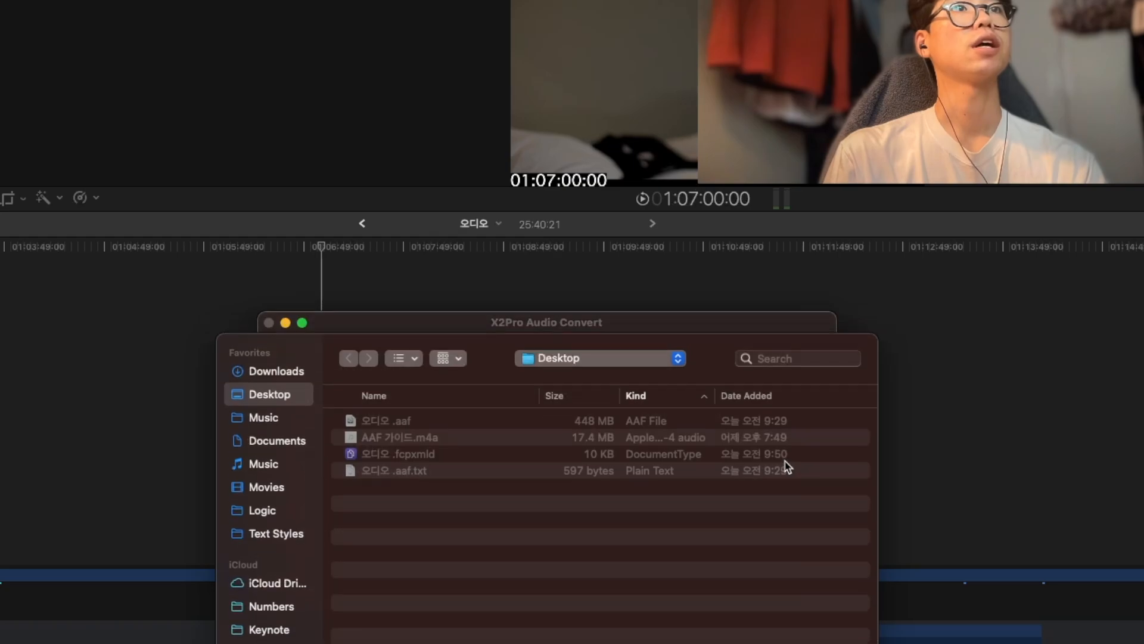
key("Return")
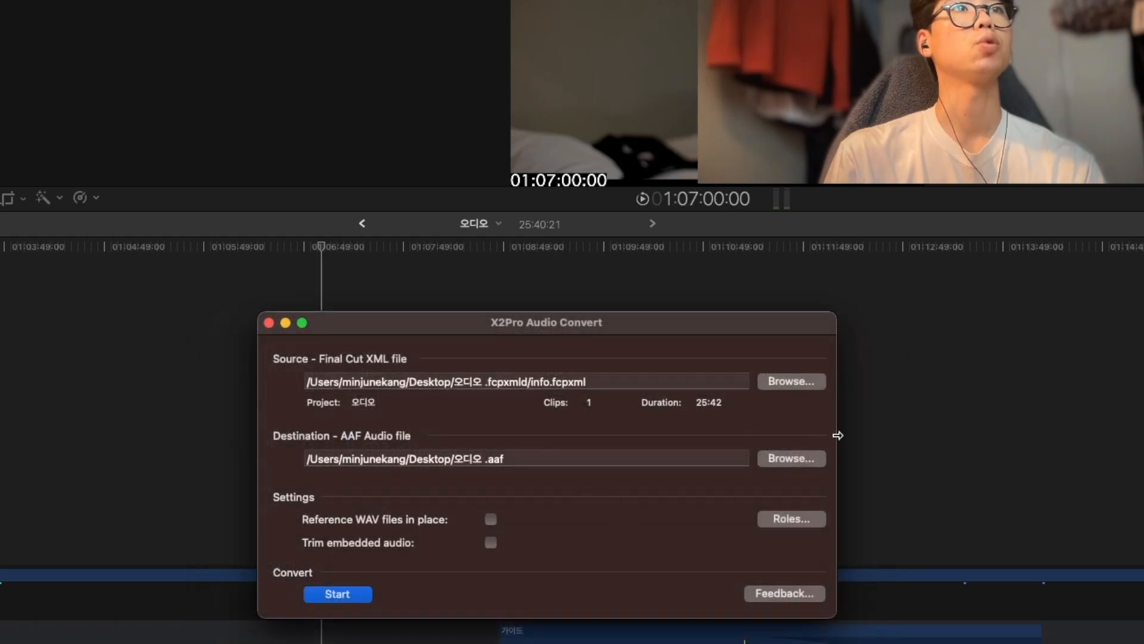
Review which of the dialogue, music and effects roles are included in the AAF conversion.
left_click(806, 523)
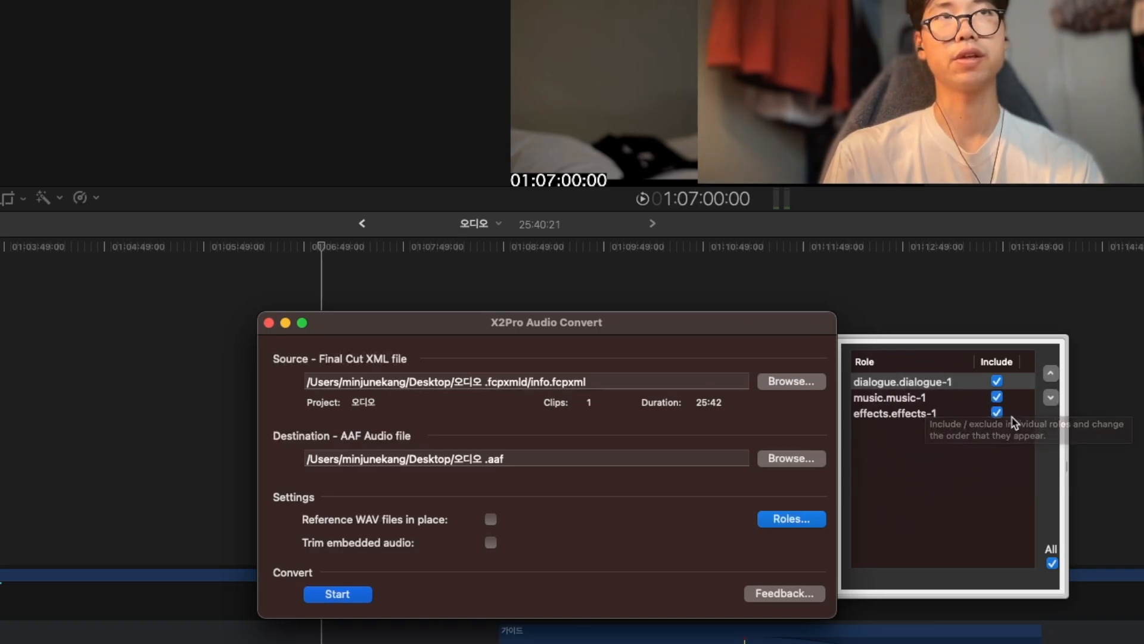
left_click(1053, 563)
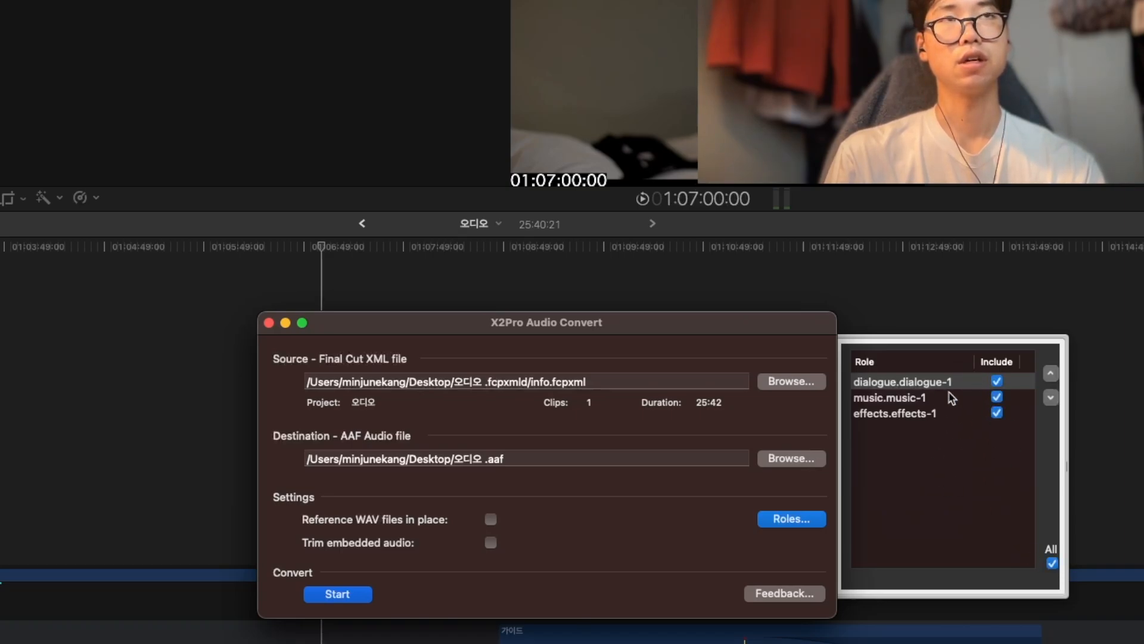
left_click(791, 522)
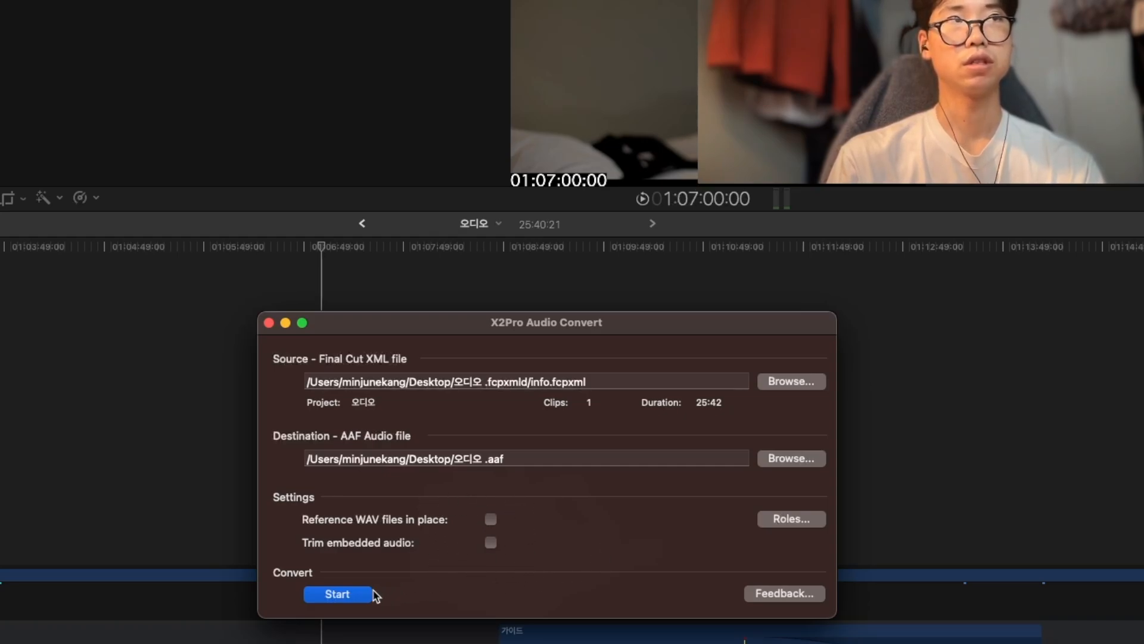
Convert the Final Cut XML to AAF, close the conversion report and move the converter window aside.
left_click(347, 595)
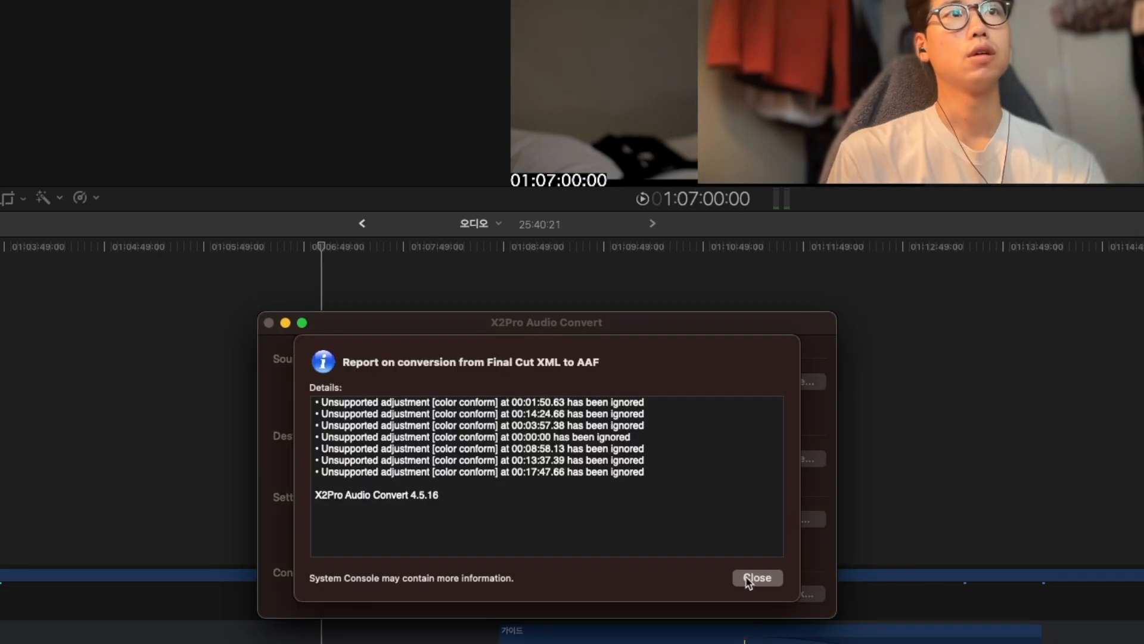
left_click(754, 578)
left_click_drag(464, 329, 672, 438)
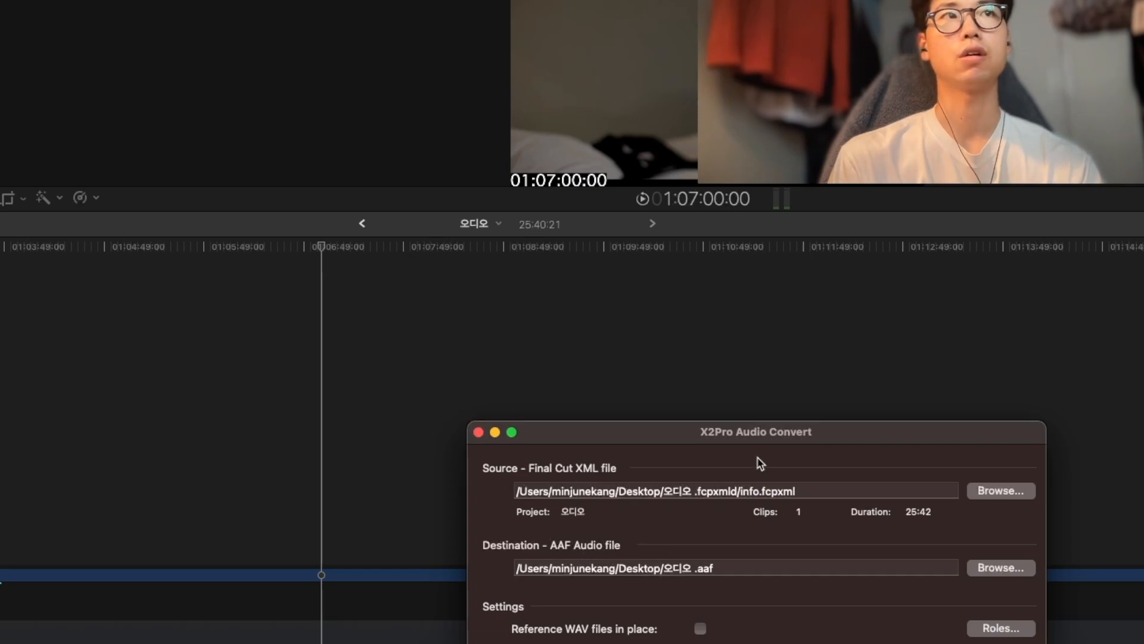
Switch back to Final Cut Pro and place the playhead in the 오디오 timeline ahead of the second 가이드 audio clip.
left_click_drag(849, 441, 772, 531)
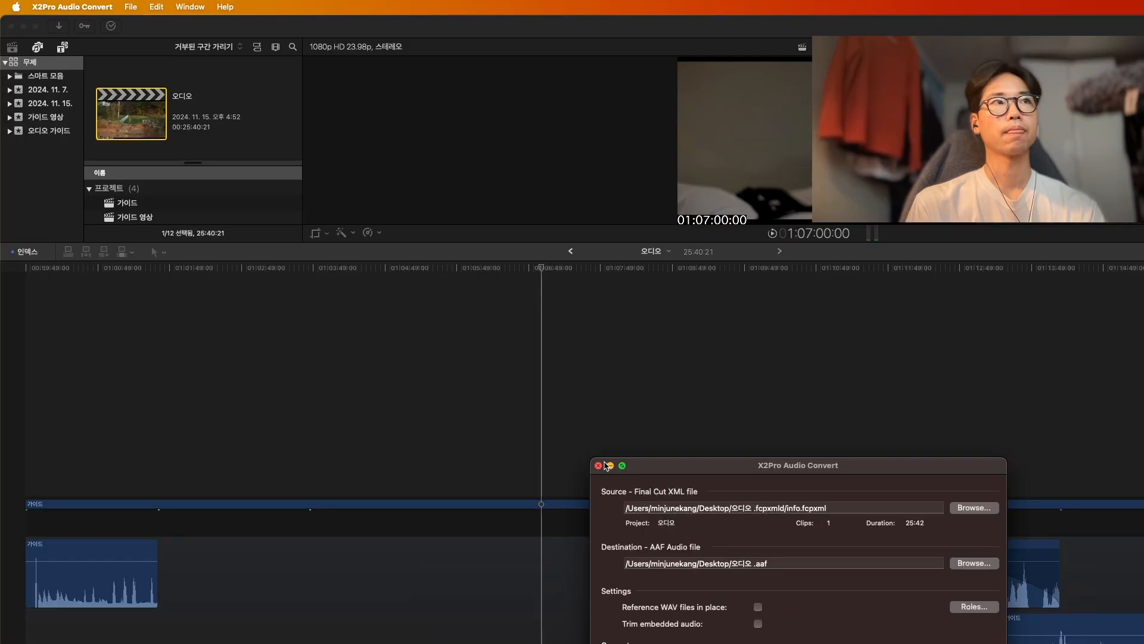
left_click(401, 522)
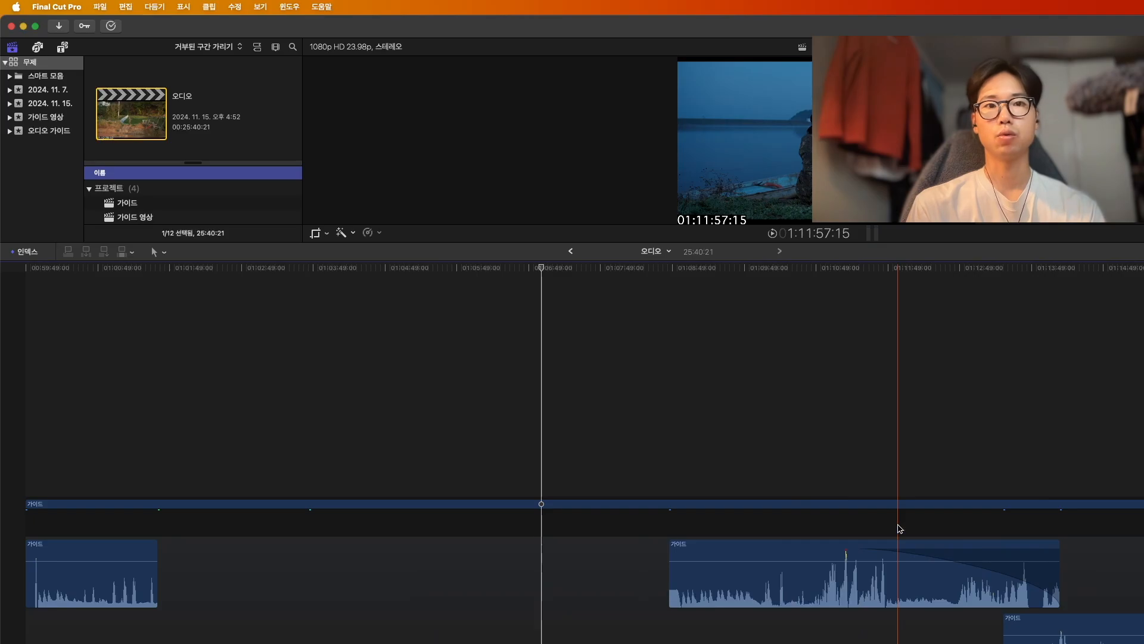
left_click(624, 424)
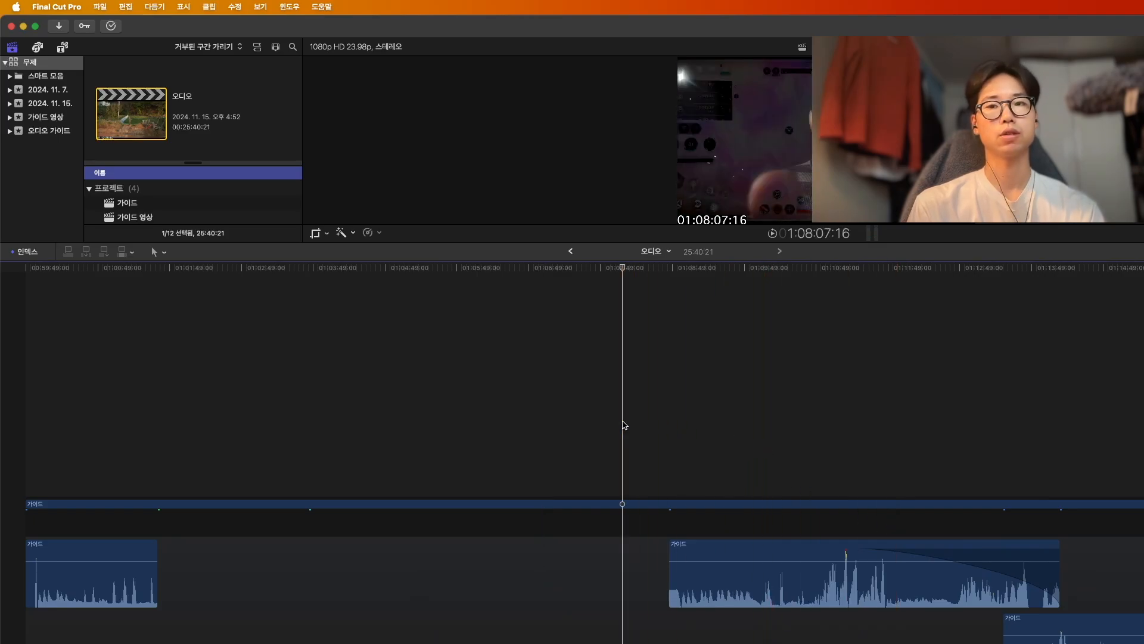